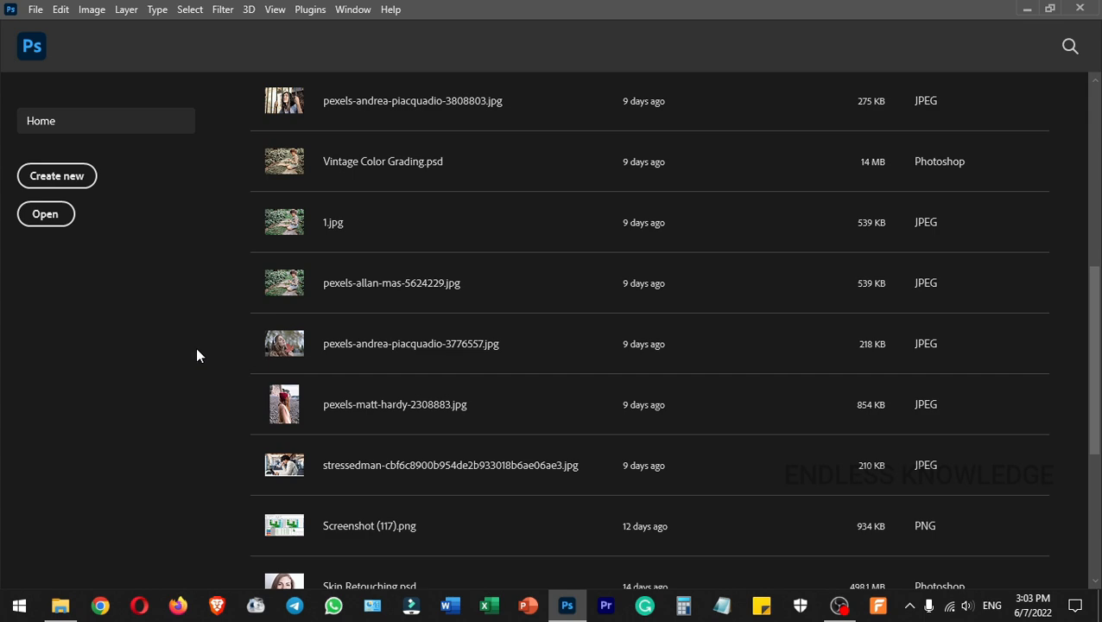
# - Open the Image Processor script for batch processing images
pyautogui.click(35, 10)
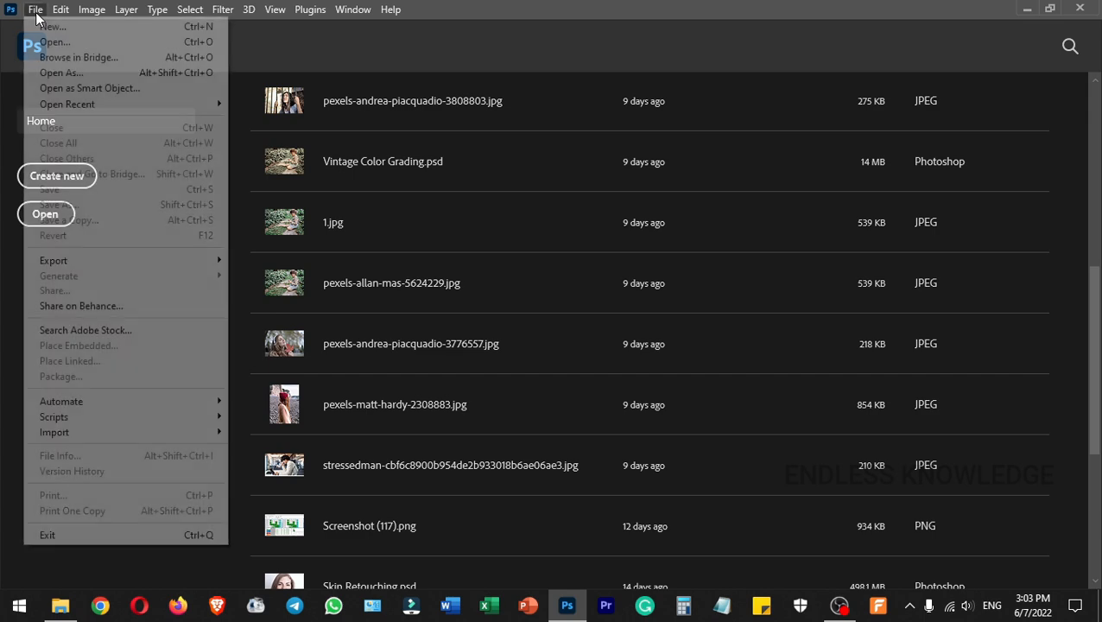
pyautogui.moveTo(94, 416)
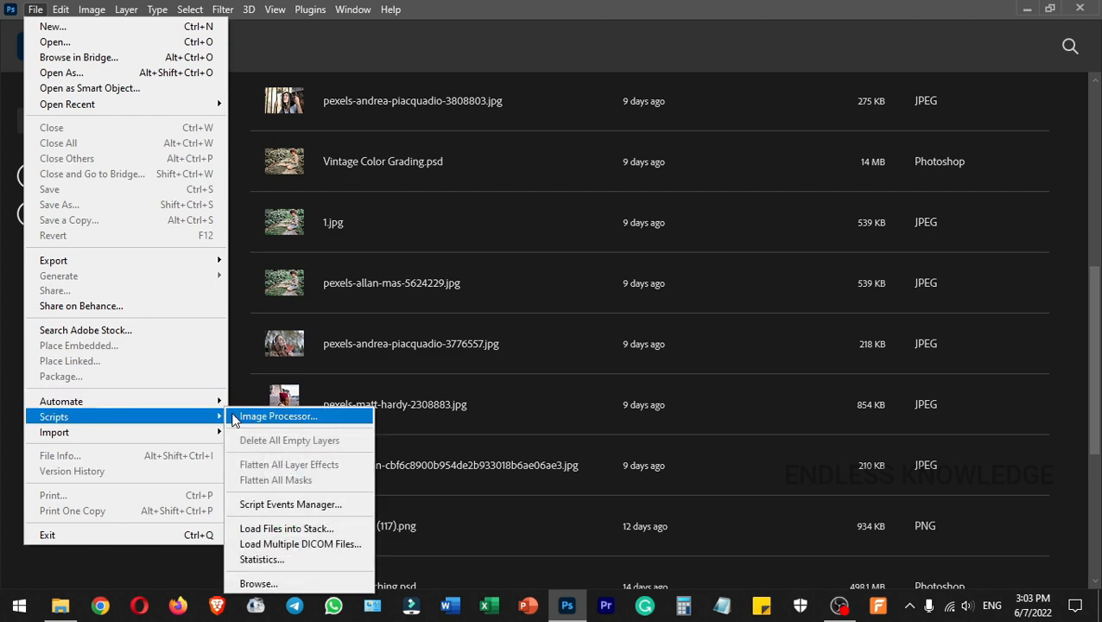
pyautogui.click(260, 413)
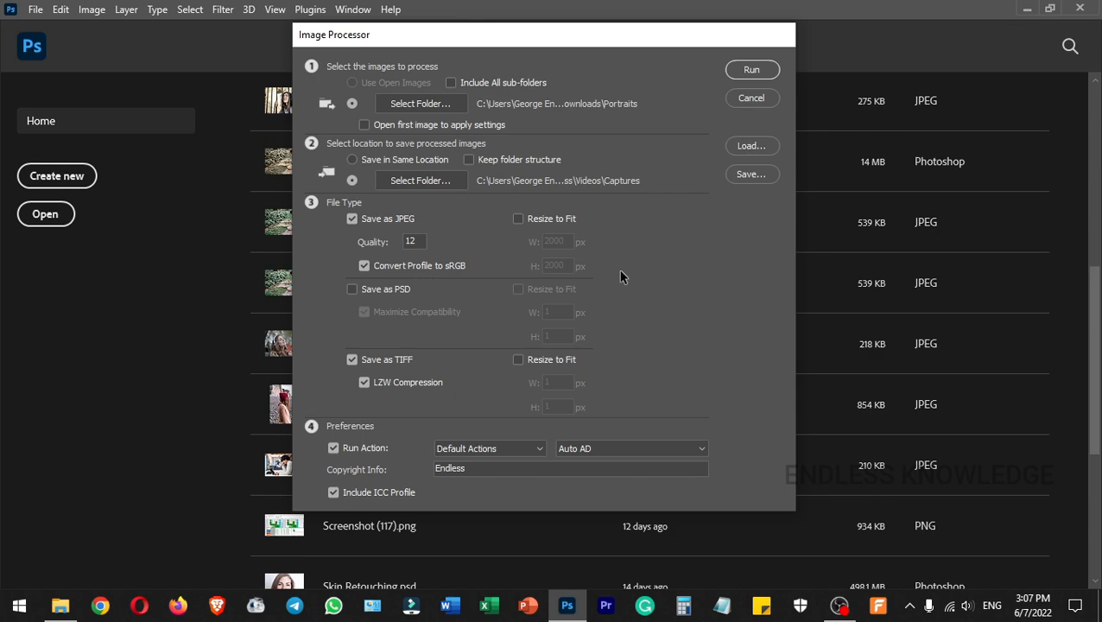
# - Switch to File Explorer and look through the Raw and Portraits folders in Downloads
pyautogui.click(60, 606)
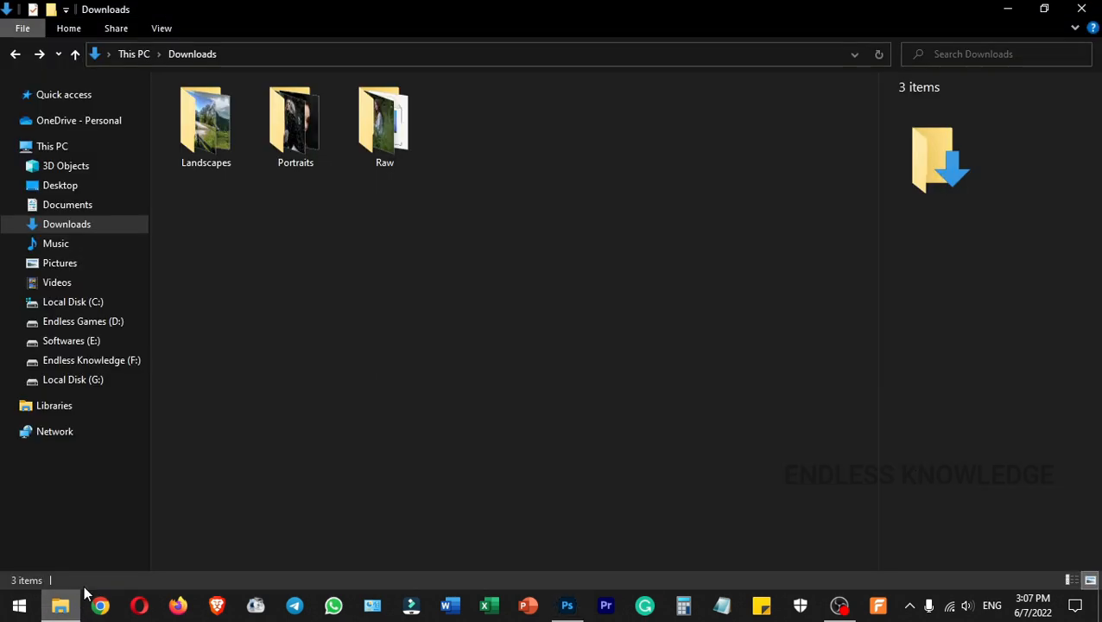
pyautogui.click(369, 138)
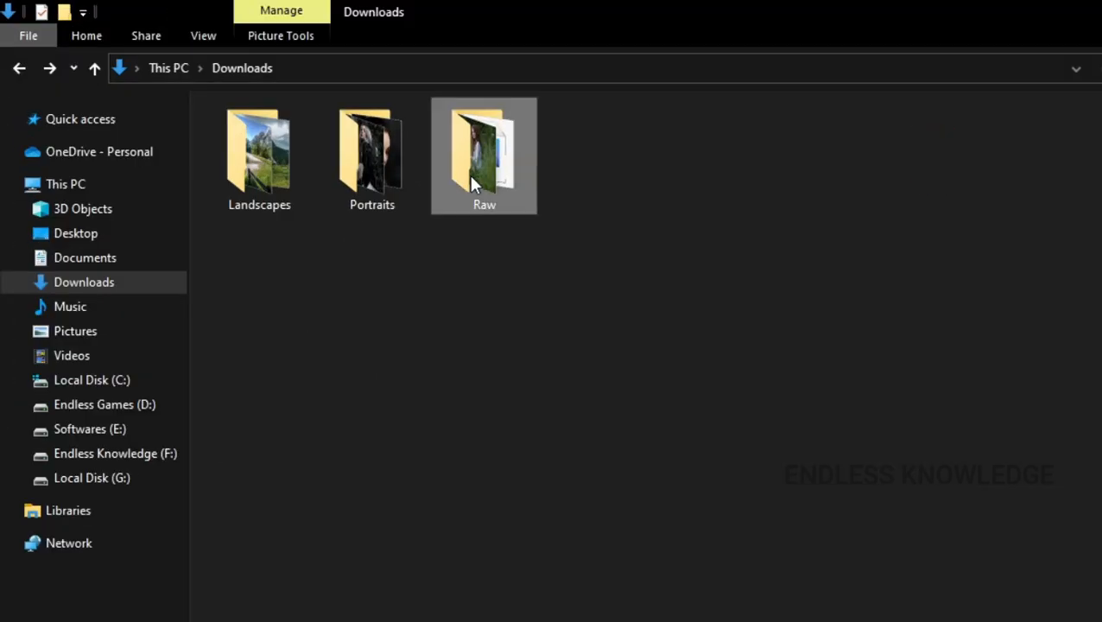
pyautogui.doubleClick(472, 177)
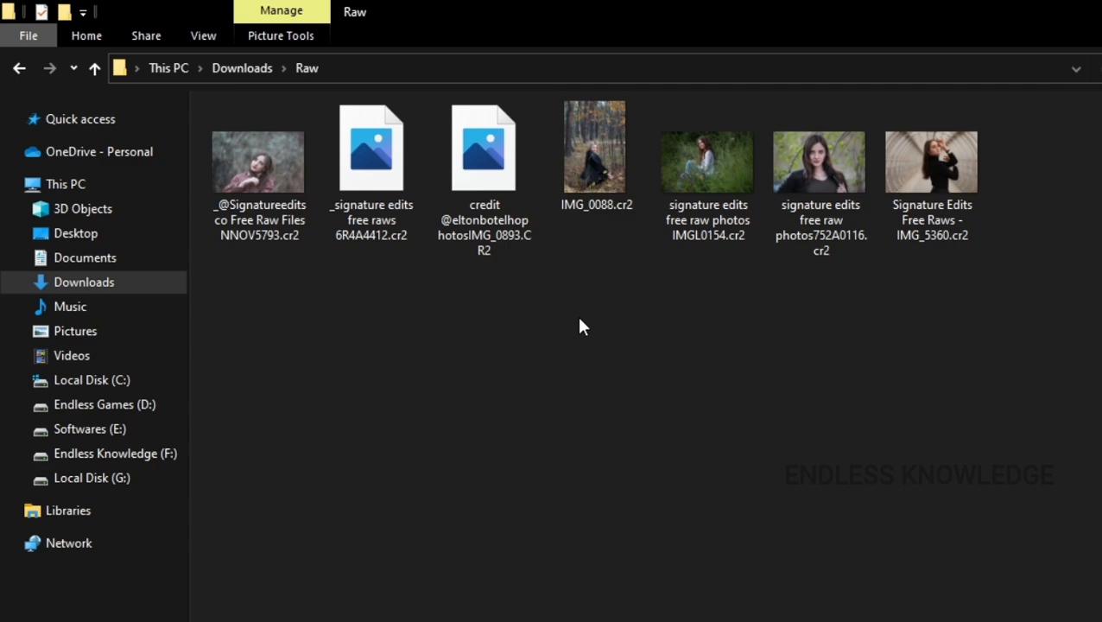
pyautogui.click(251, 67)
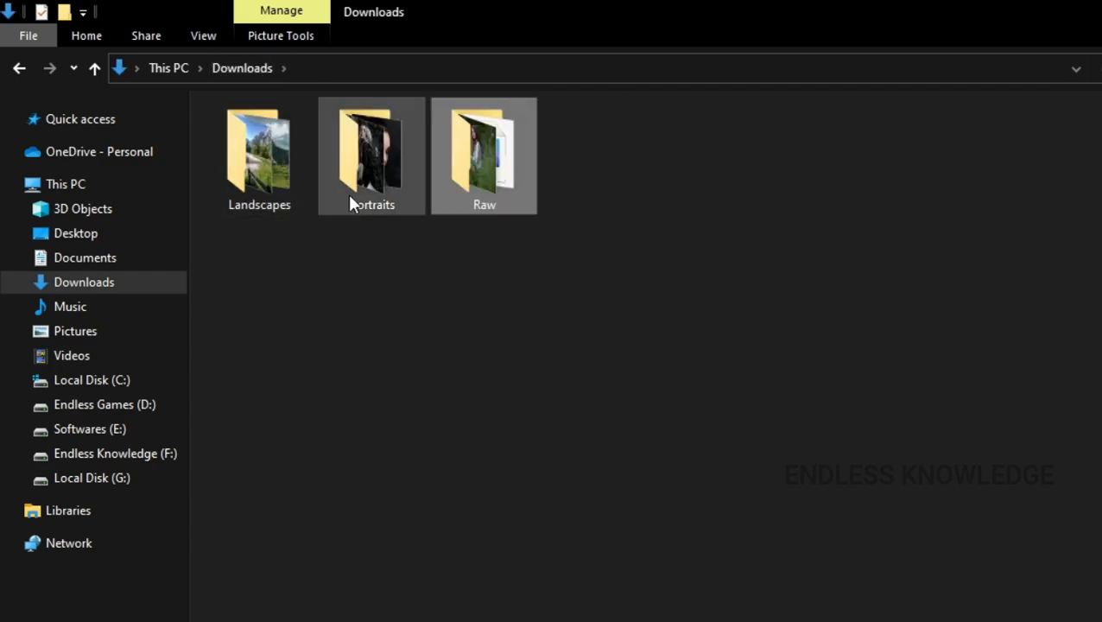
pyautogui.doubleClick(374, 169)
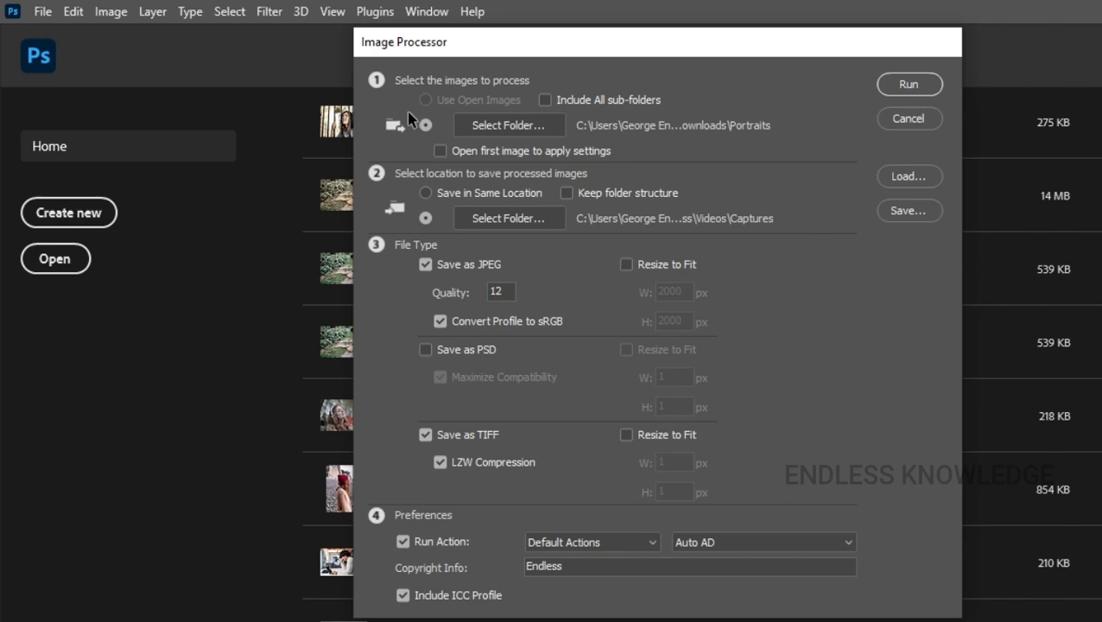
# - In Photoshop's Image Processor, choose Downloads\Raw as the source folder and enable opening the first image to apply settings
pyautogui.click(500, 125)
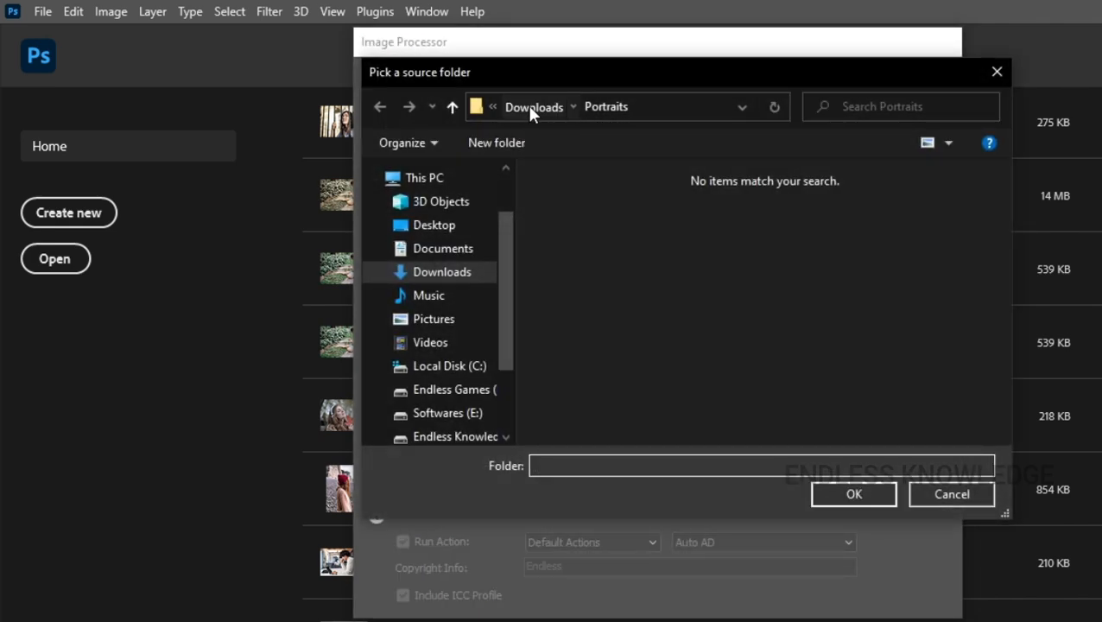
pyautogui.click(531, 106)
pyautogui.click(798, 218)
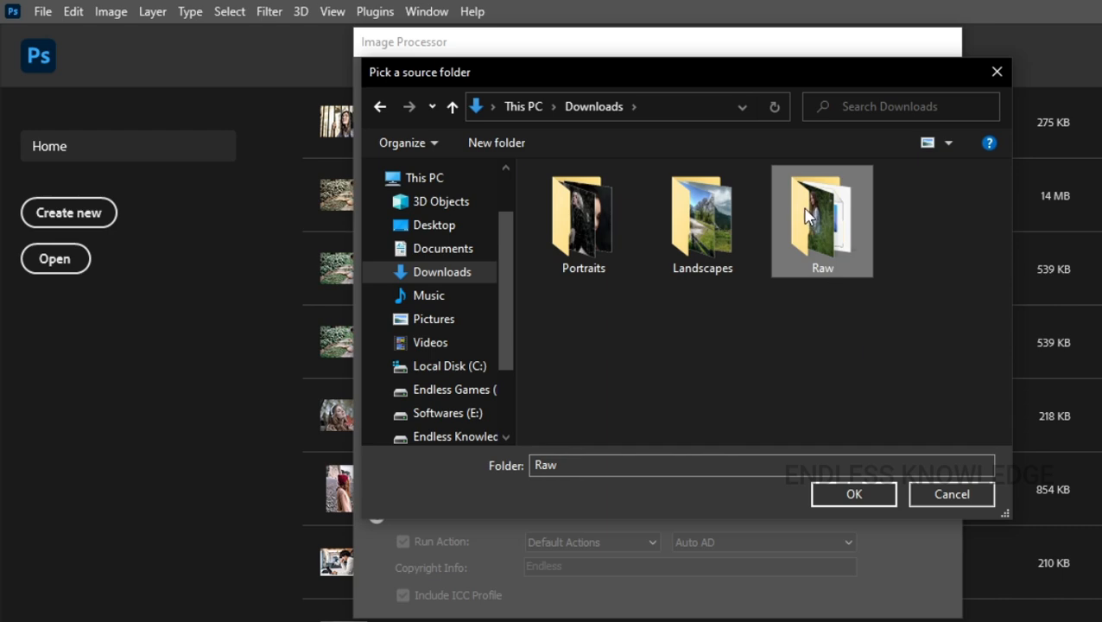
pyautogui.click(855, 495)
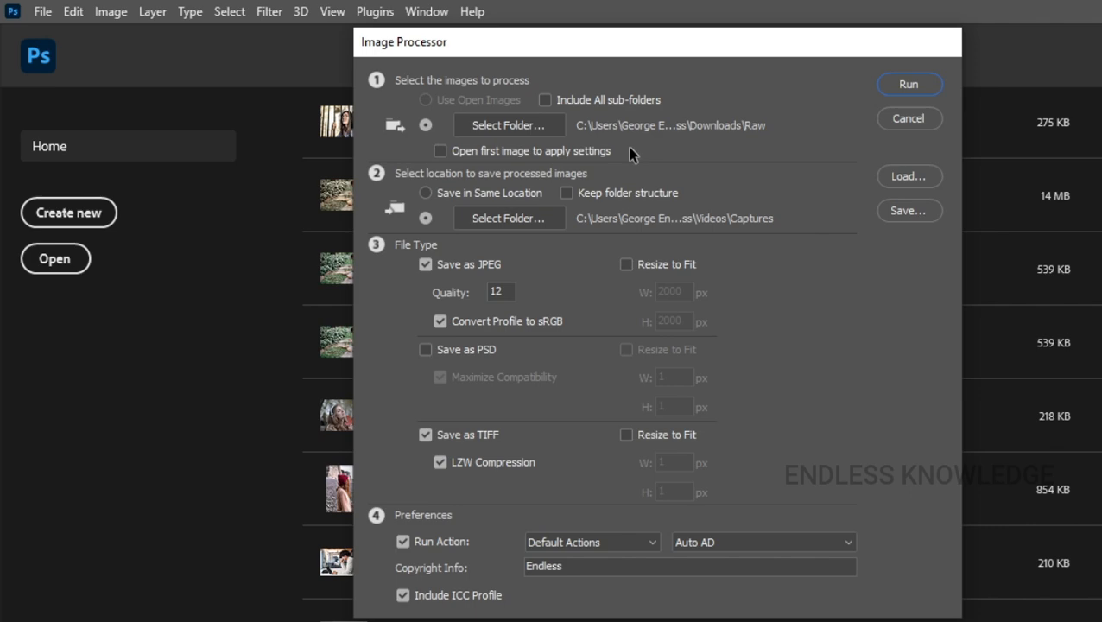
pyautogui.click(445, 151)
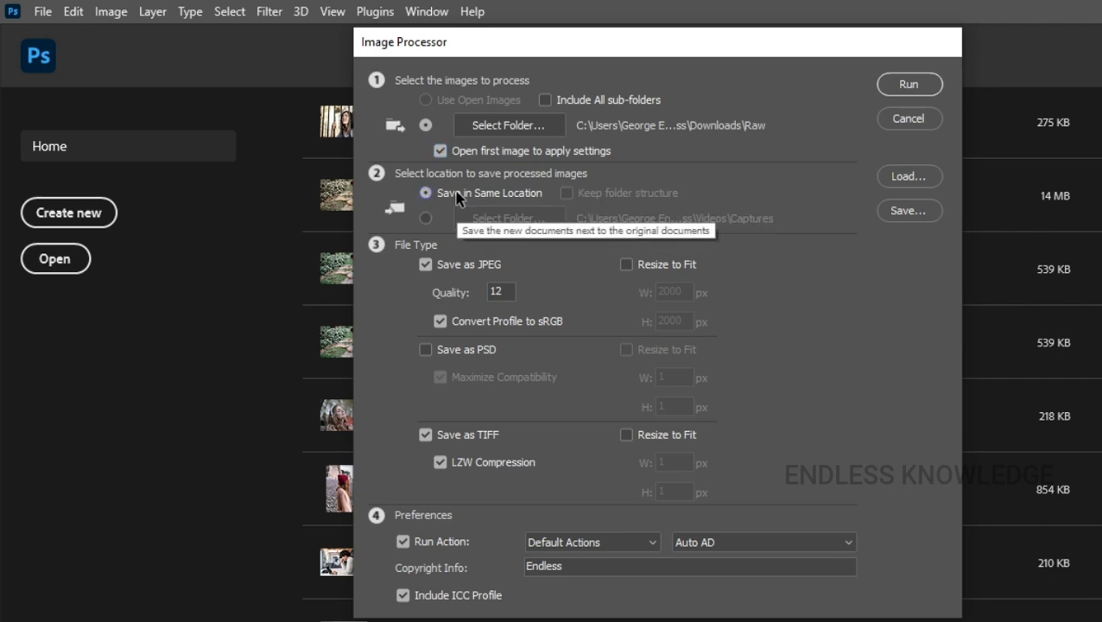
# - Create a folder named Processed in Pictures and choose it as the save location for the processed images
pyautogui.click(457, 197)
pyautogui.click(427, 218)
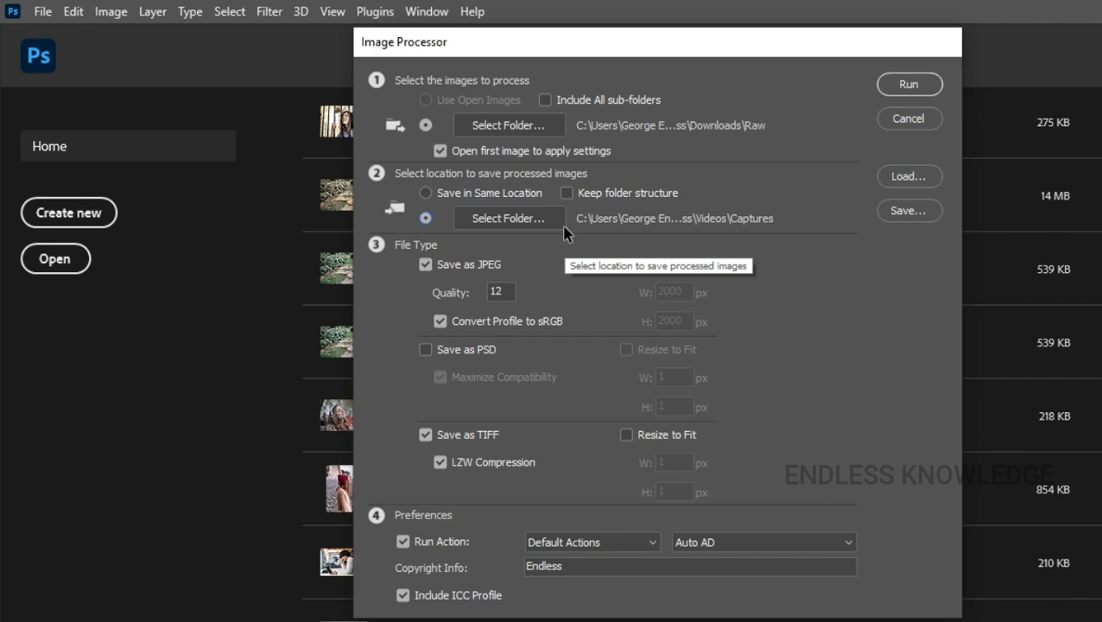
pyautogui.click(514, 221)
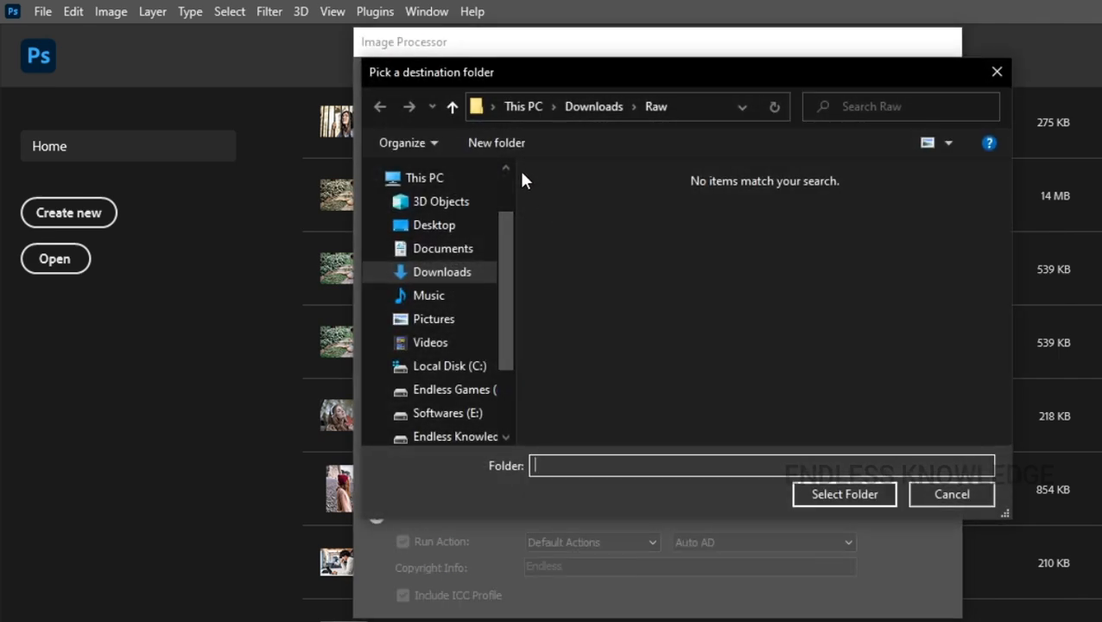
pyautogui.click(435, 320)
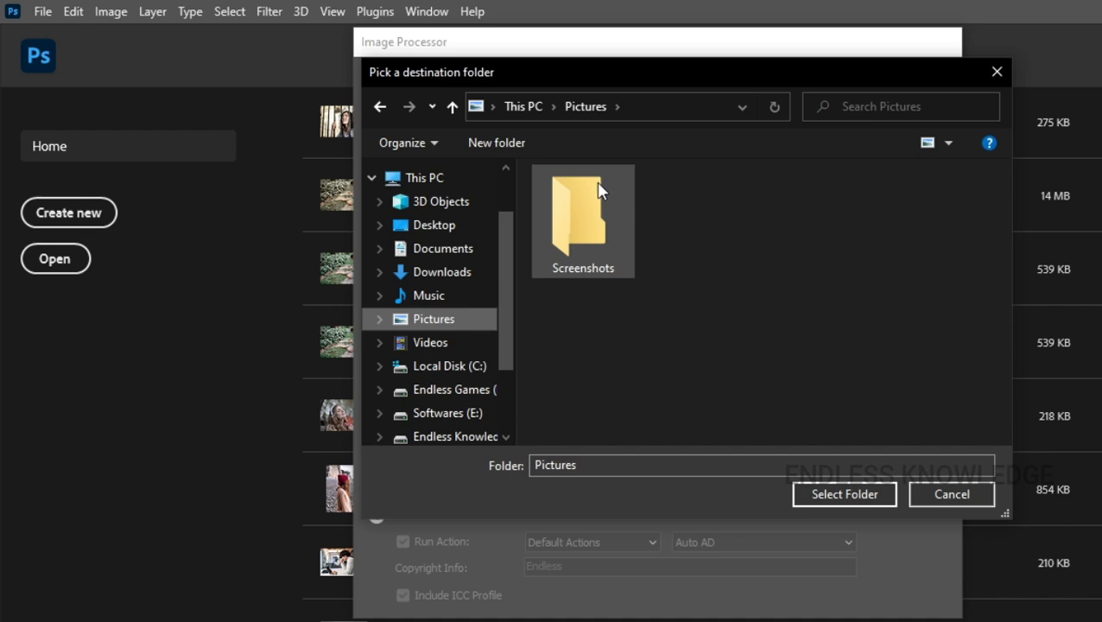
pyautogui.click(518, 143)
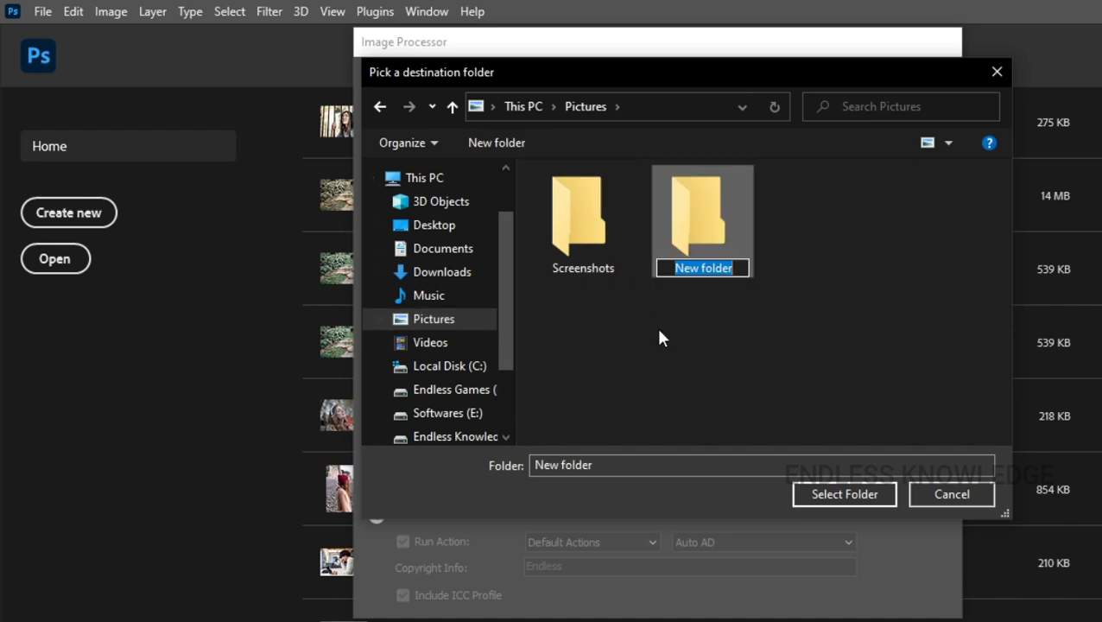
pyautogui.write('Processe')
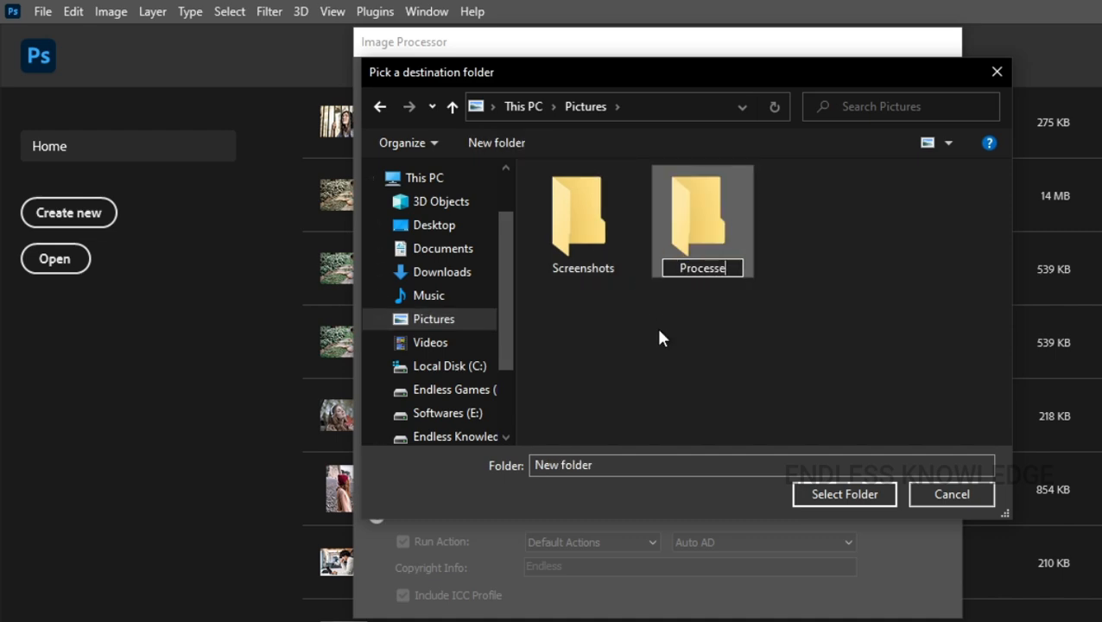
pyautogui.write('d')
pyautogui.press('Return')
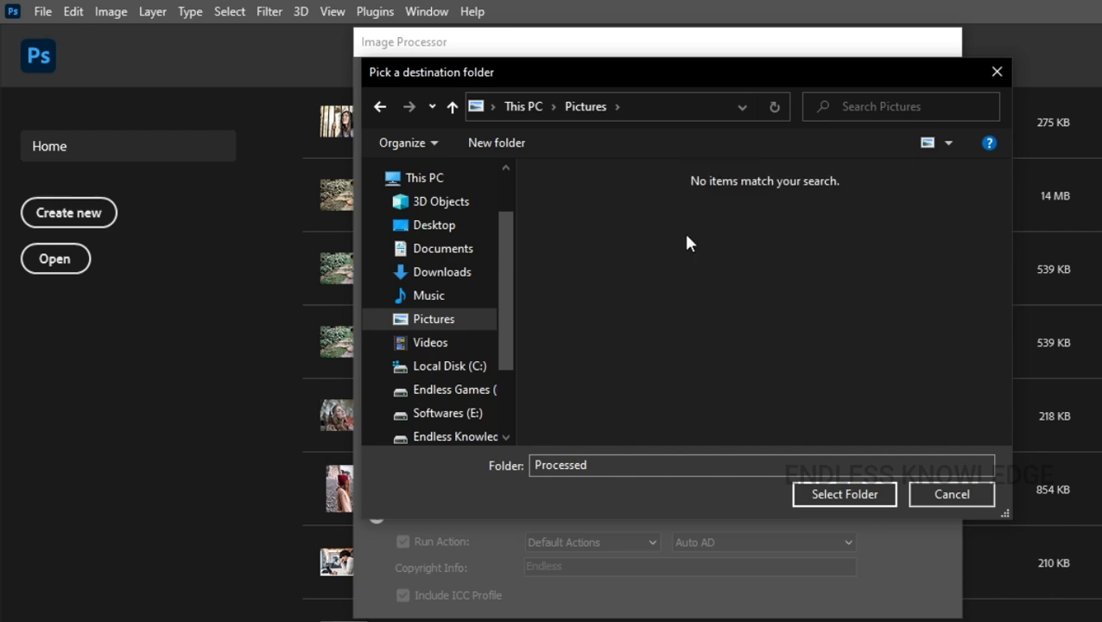
pyautogui.click(841, 495)
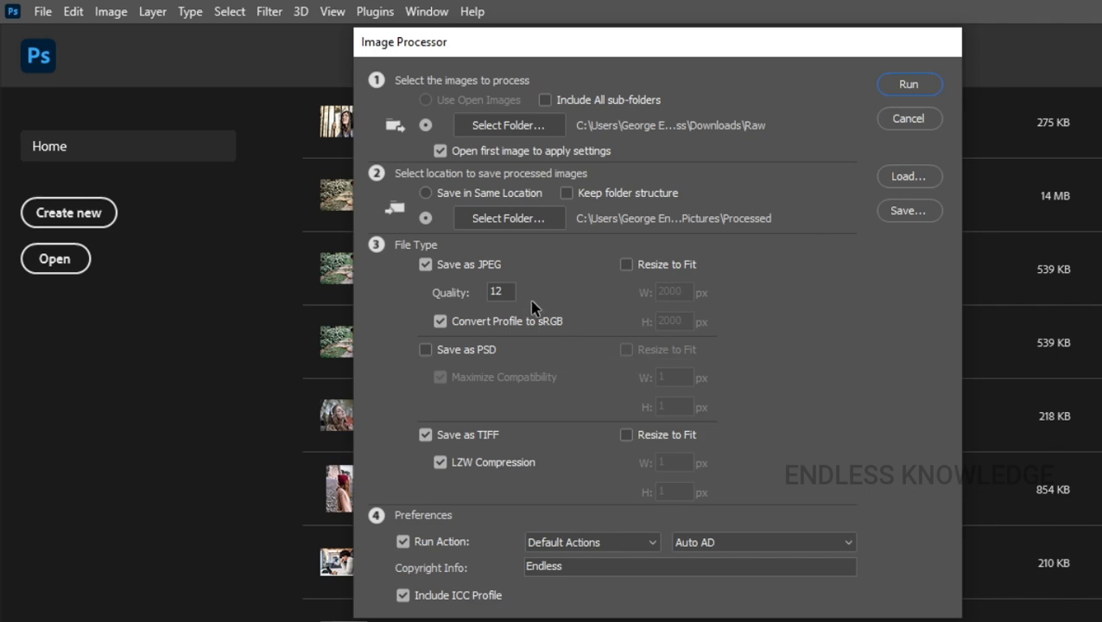
# - Toggle the sRGB profile conversion off and on, and try to set the JPEG quality to 15
pyautogui.click(440, 323)
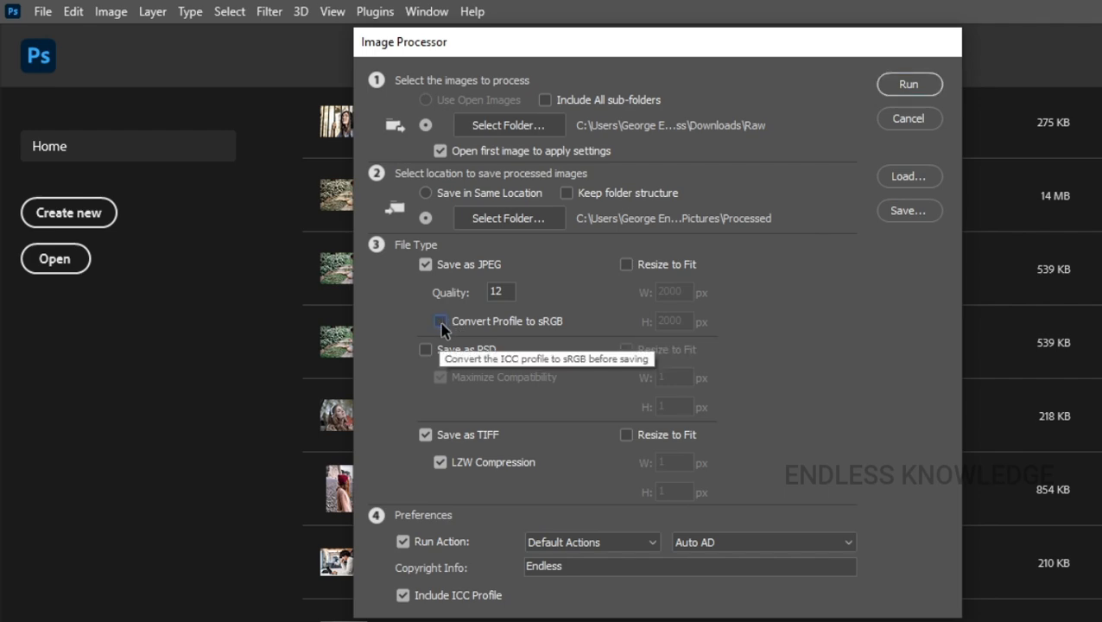
pyautogui.click(441, 323)
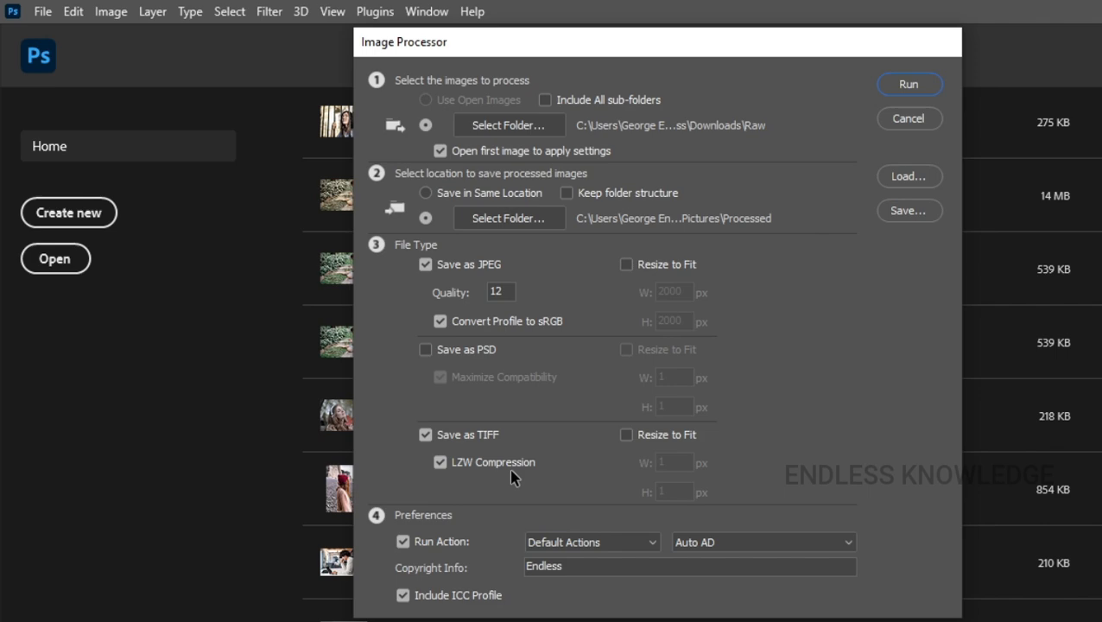
pyautogui.moveTo(505, 293); pyautogui.dragTo(485, 296)
pyautogui.write('15')
pyautogui.click(550, 296)
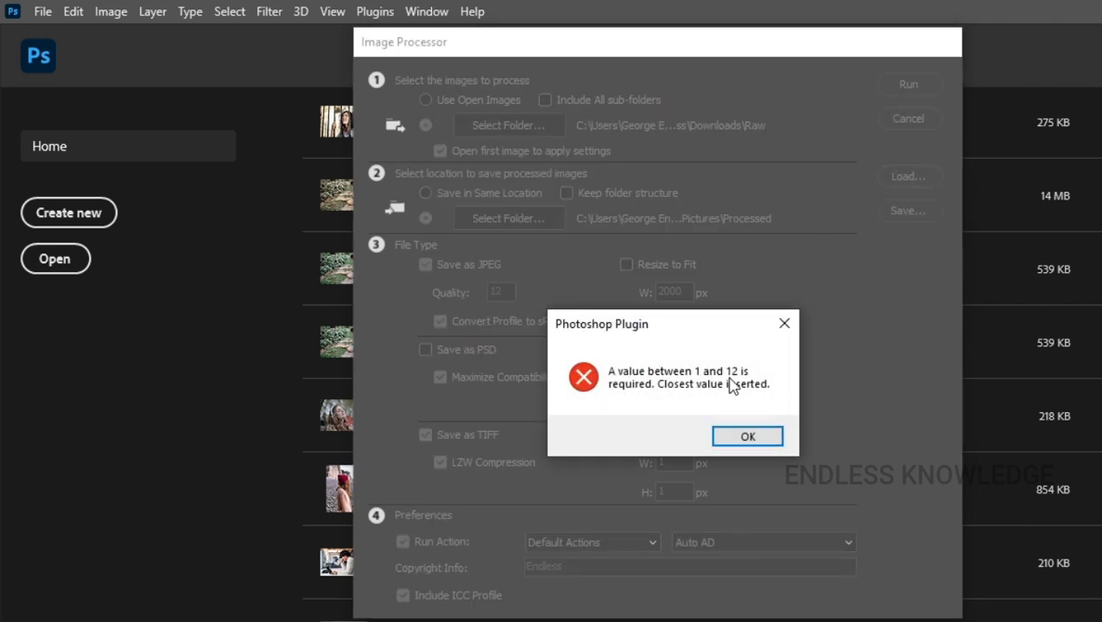
pyautogui.click(749, 436)
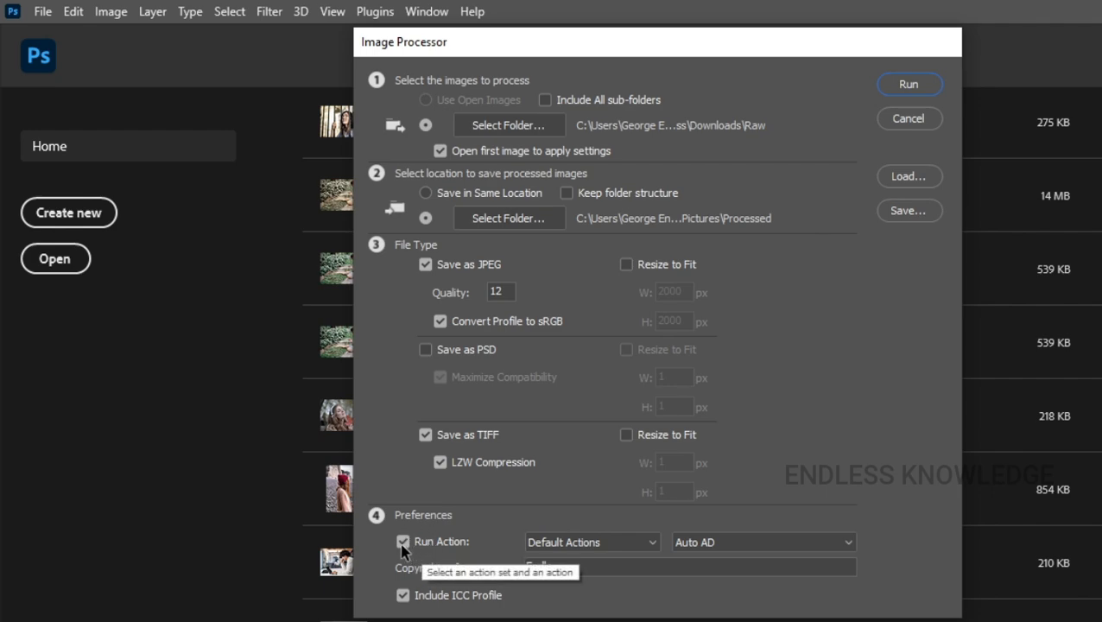
# - Turn off Run Action and start processing the images
pyautogui.click(402, 542)
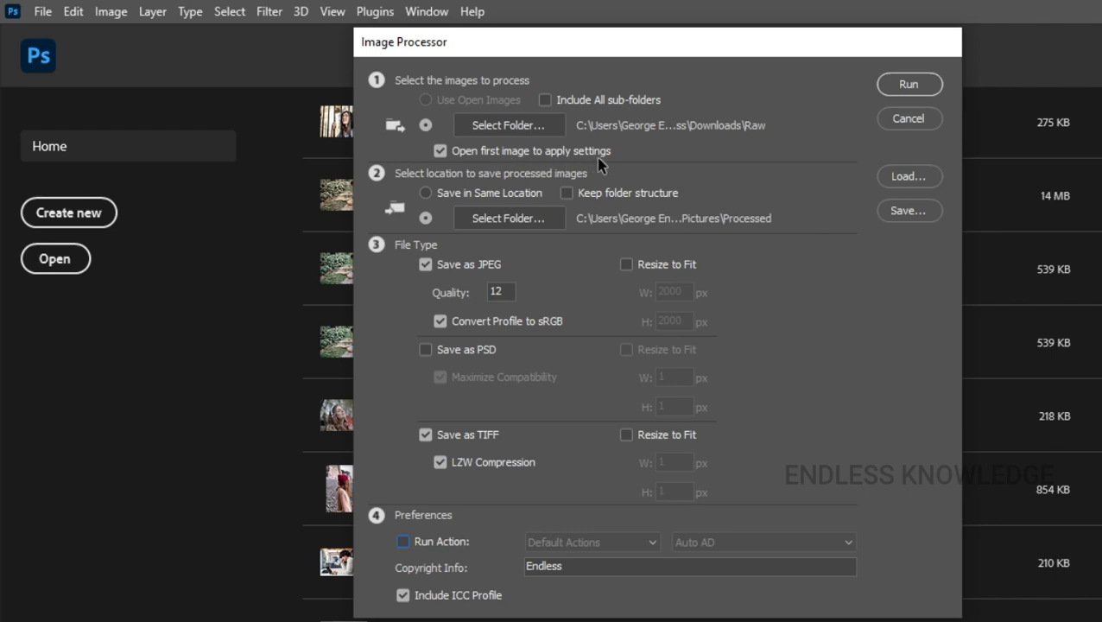
pyautogui.click(908, 85)
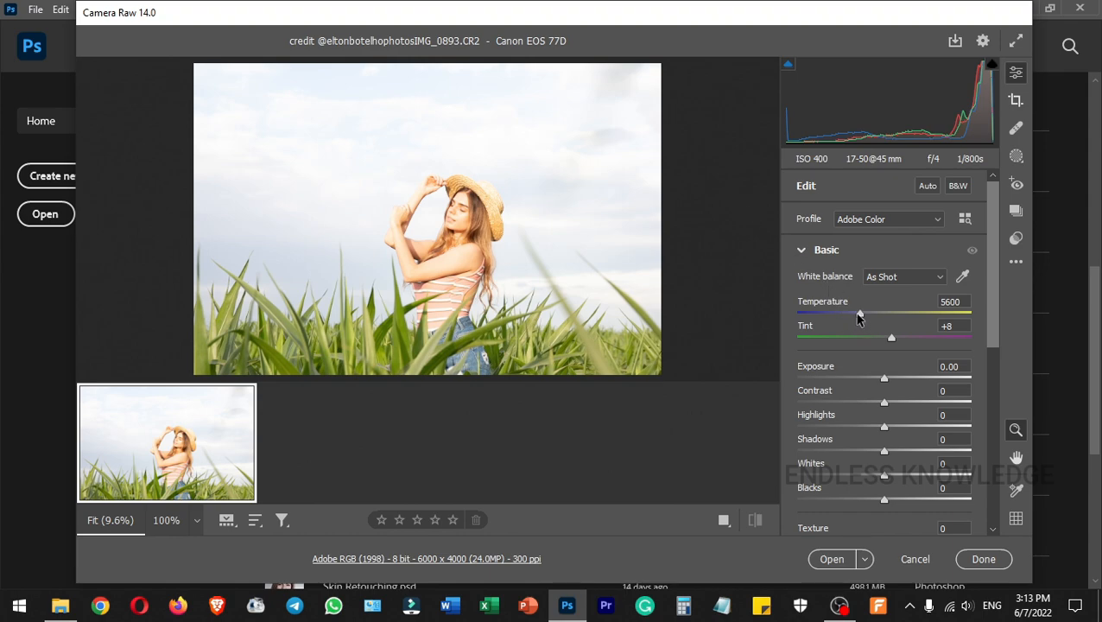
# - Set the raw photo's temperature to 6550, tint to -1, exposure to -0.80 and contrast to +21
pyautogui.moveTo(860, 317)
pyautogui.mouseDown()
pyautogui.moveTo(882, 338)
pyautogui.moveTo(876, 314)
pyautogui.mouseUp()
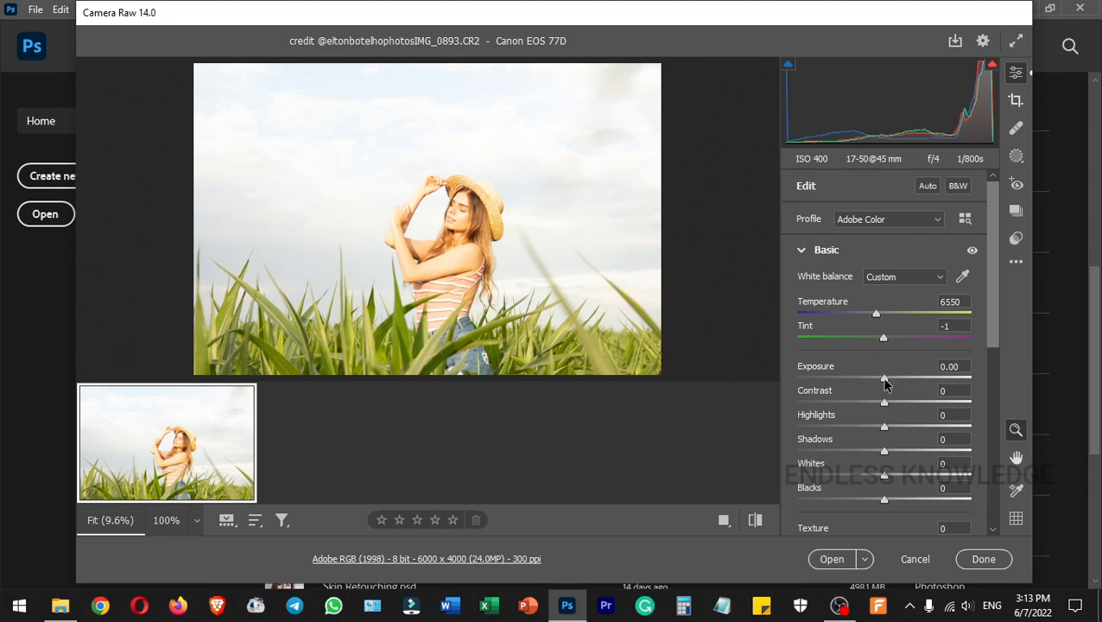
pyautogui.moveTo(884, 380); pyautogui.dragTo(902, 403)
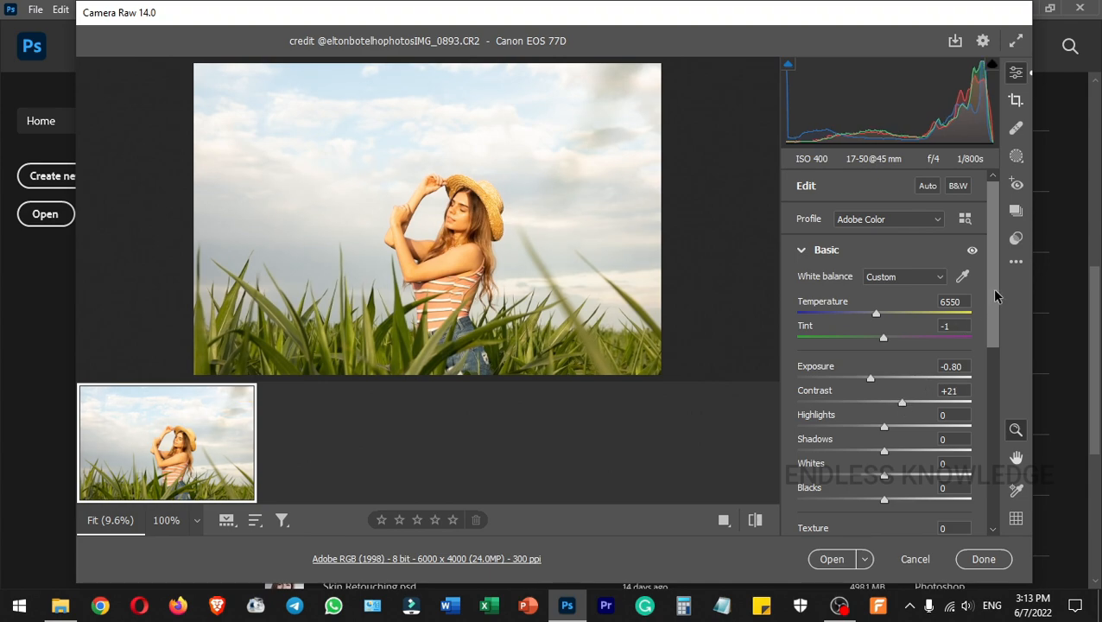
# - Set the photo's texture to +8, clarity to +9, vibrance to +5 and saturation to -2
pyautogui.moveTo(995, 296); pyautogui.dragTo(995, 369)
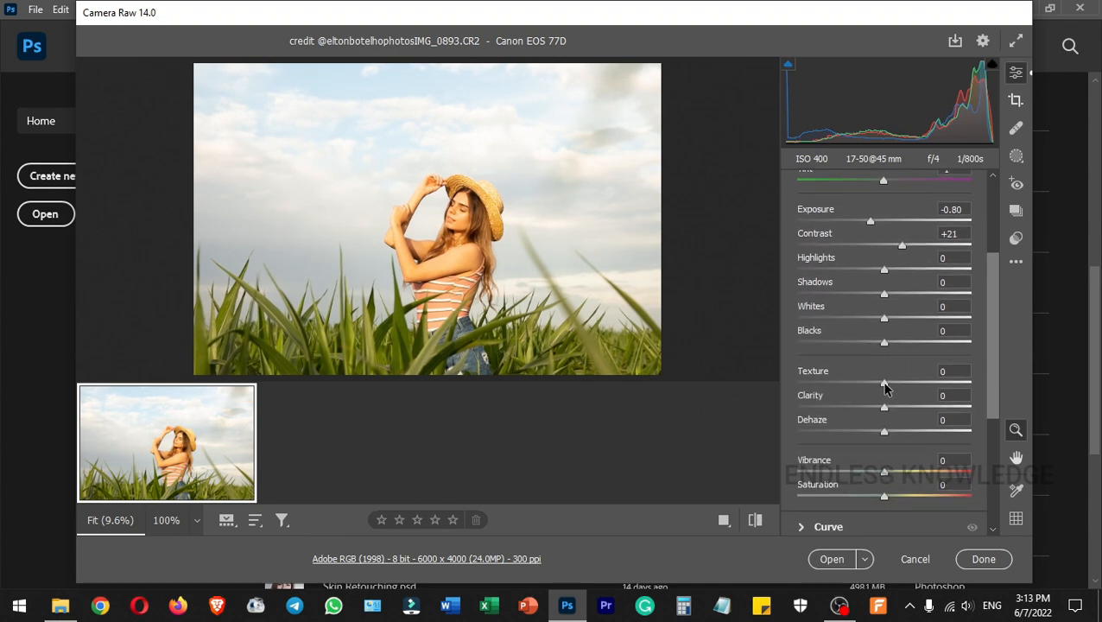
pyautogui.moveTo(884, 383); pyautogui.dragTo(892, 407)
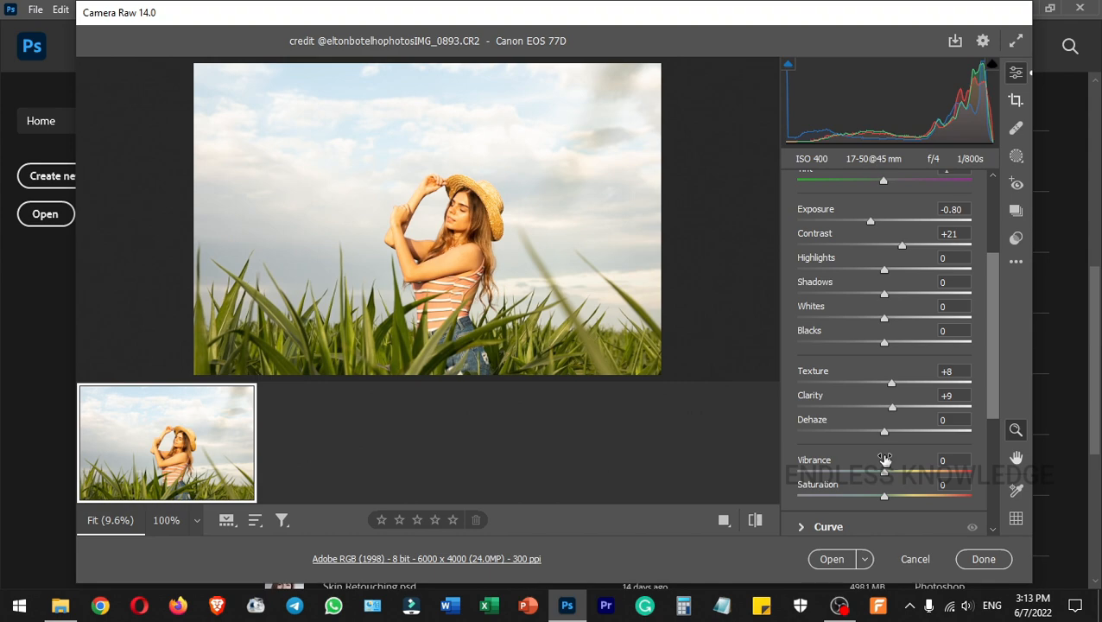
pyautogui.moveTo(885, 475); pyautogui.dragTo(882, 499)
pyautogui.scroll(-3, 993, 369)
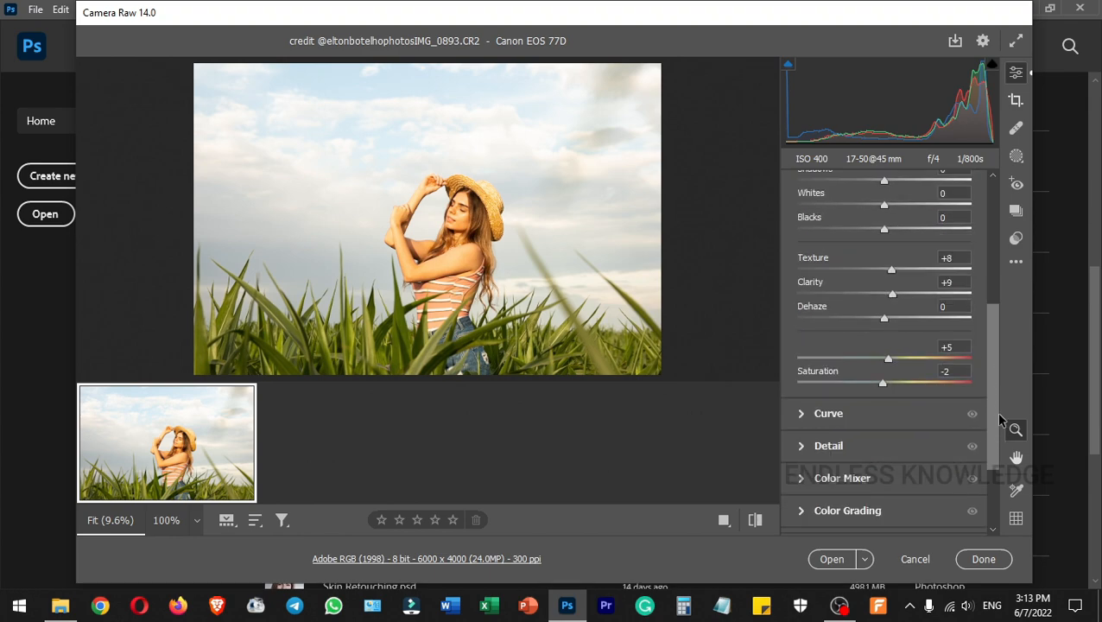
# - Lower the Lights region of the parametric curve to -29
pyautogui.click(801, 413)
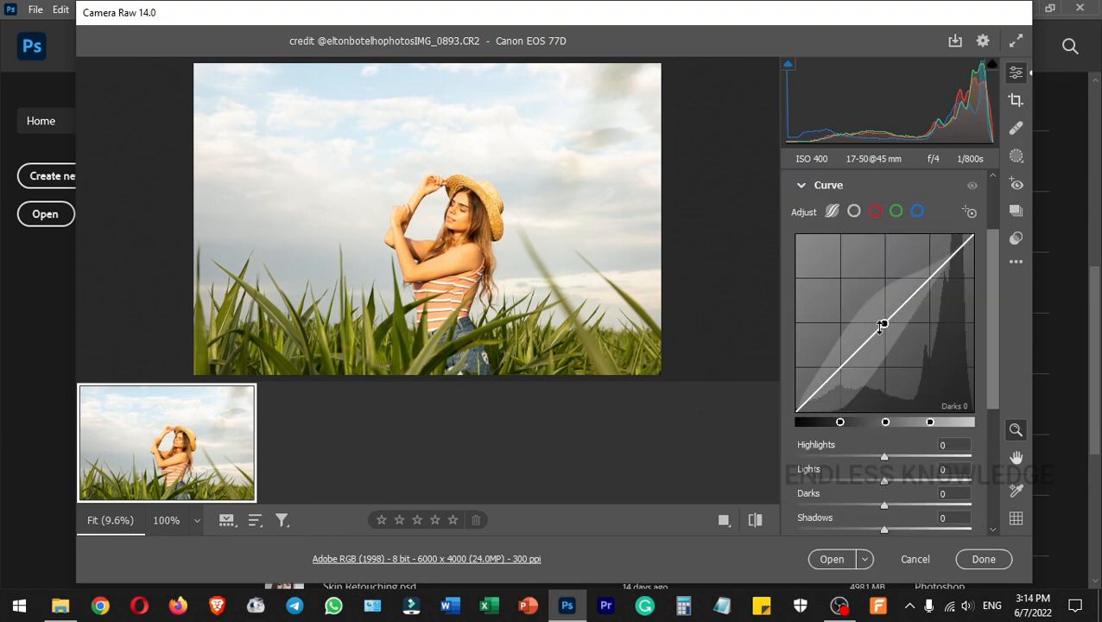
pyautogui.moveTo(890, 315); pyautogui.dragTo(887, 328)
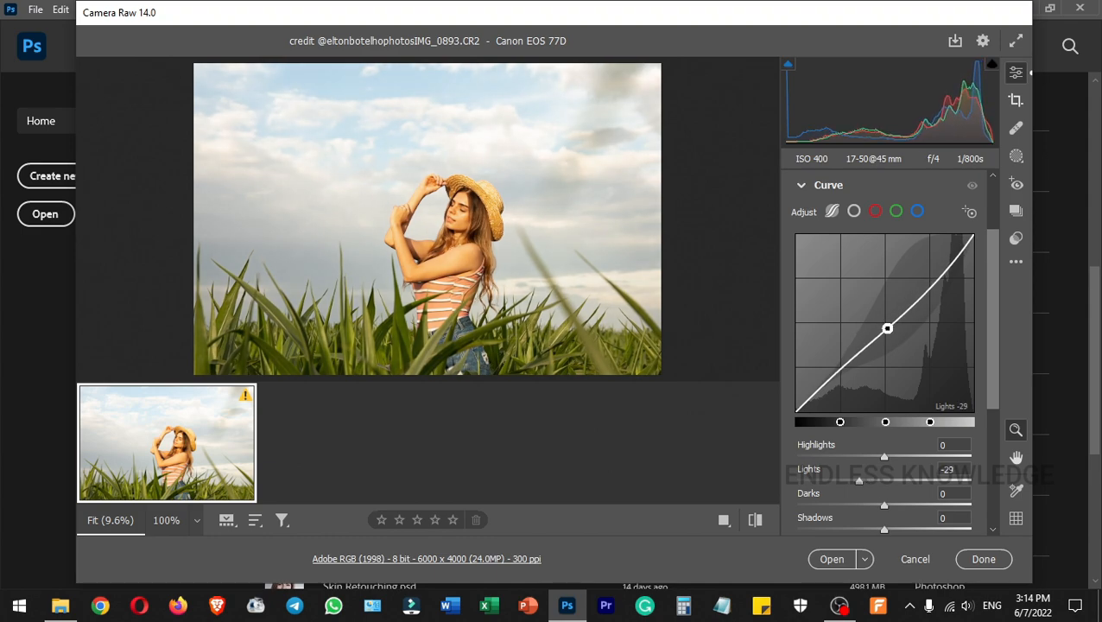
# - Set the temperature to 6850 and tint to +4, and compare the edit with the photo's original settings
pyautogui.scroll(5, 888, 327)
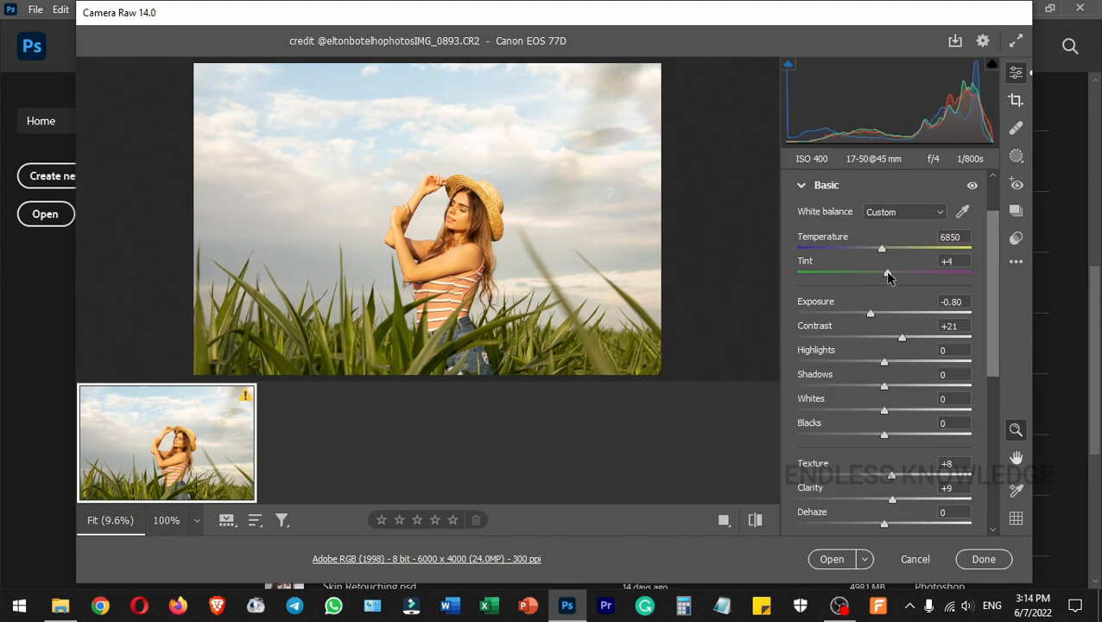
pyautogui.click(755, 519)
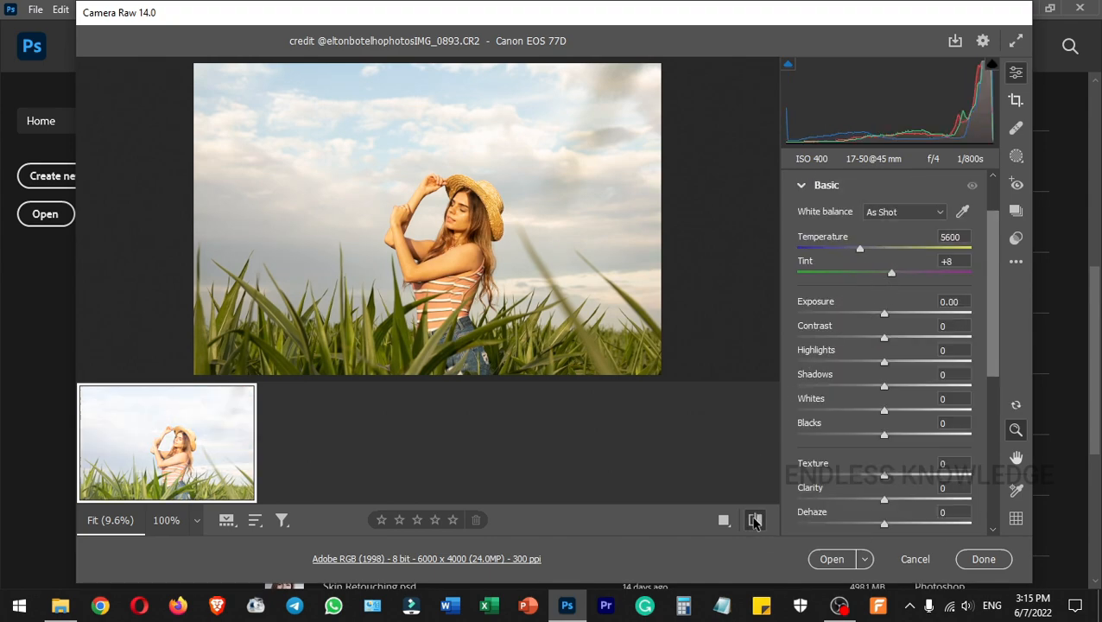
pyautogui.click(754, 519)
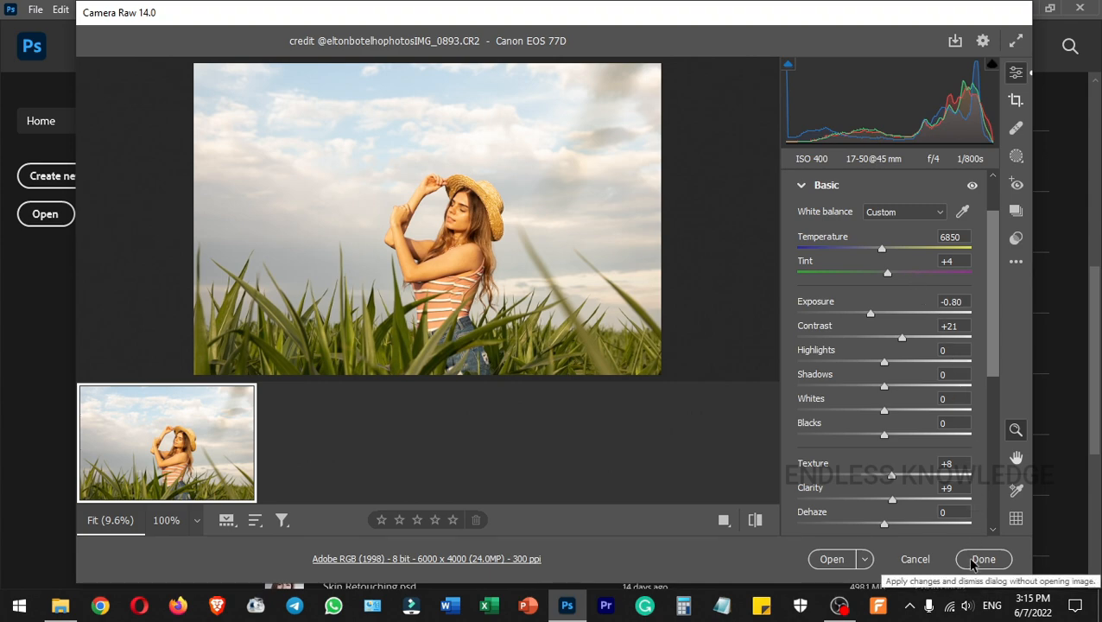
# - Accept the Camera Raw adjustments and run the batch conversion on the folder's photos
pyautogui.click(830, 558)
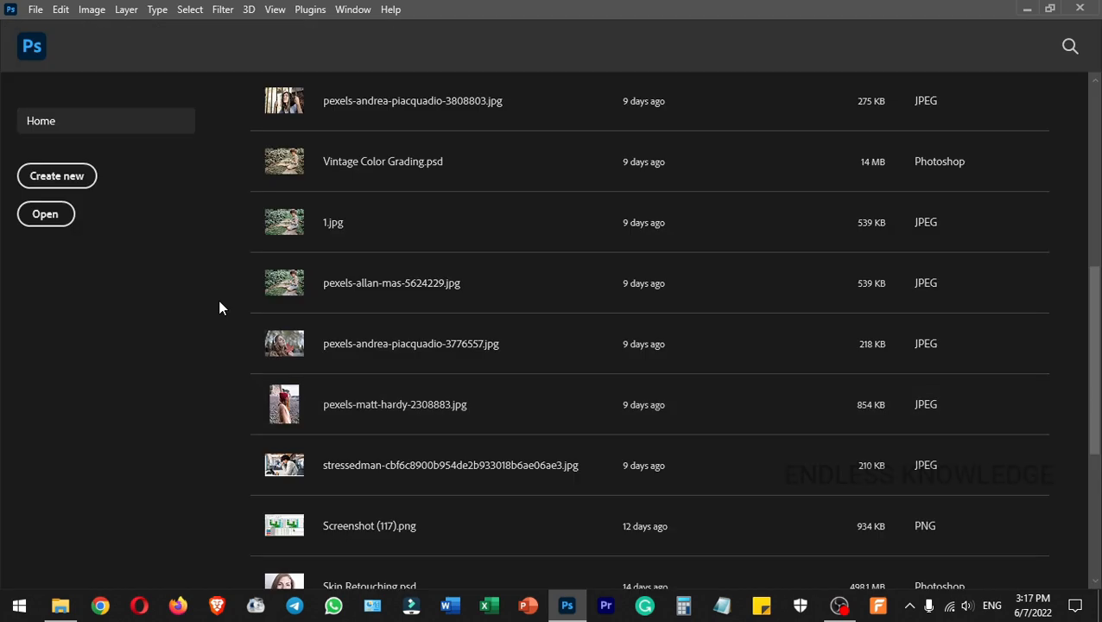
# - In File Explorer, open the original IMG_0088.cr2 from the Raw folder and tile it beside the folder window for comparison
pyautogui.click(66, 605)
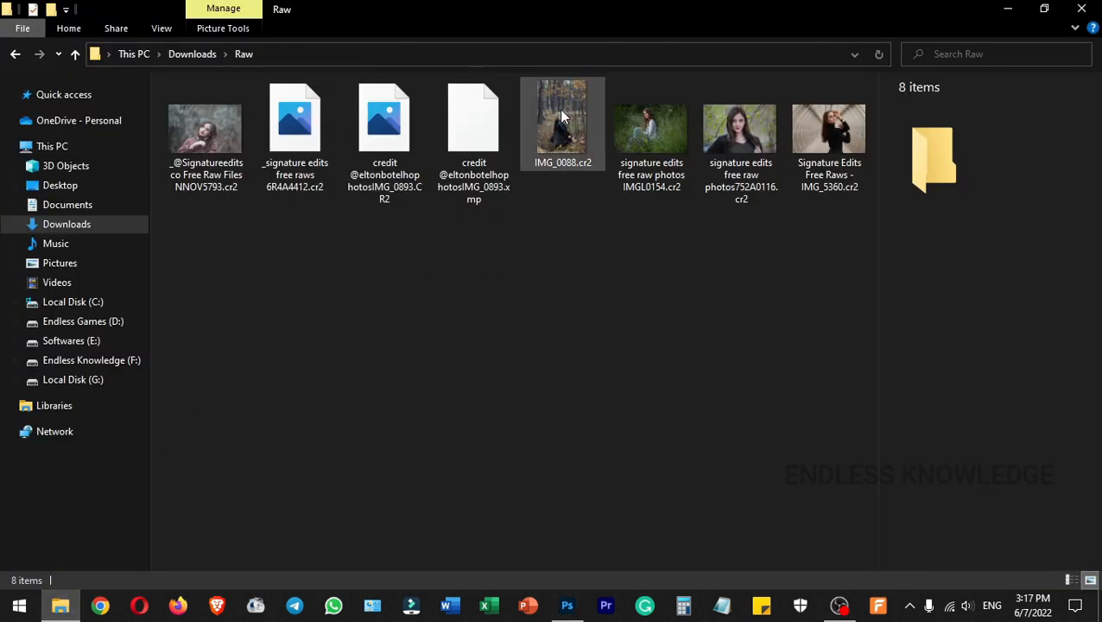
pyautogui.moveTo(559, 109)
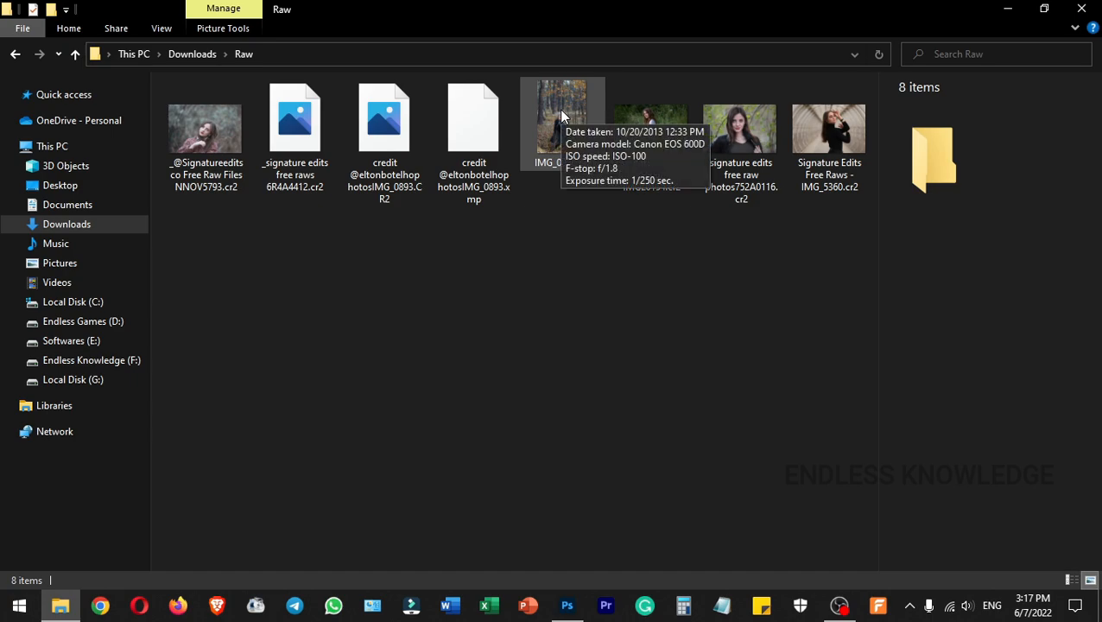
pyautogui.doubleClick(558, 109)
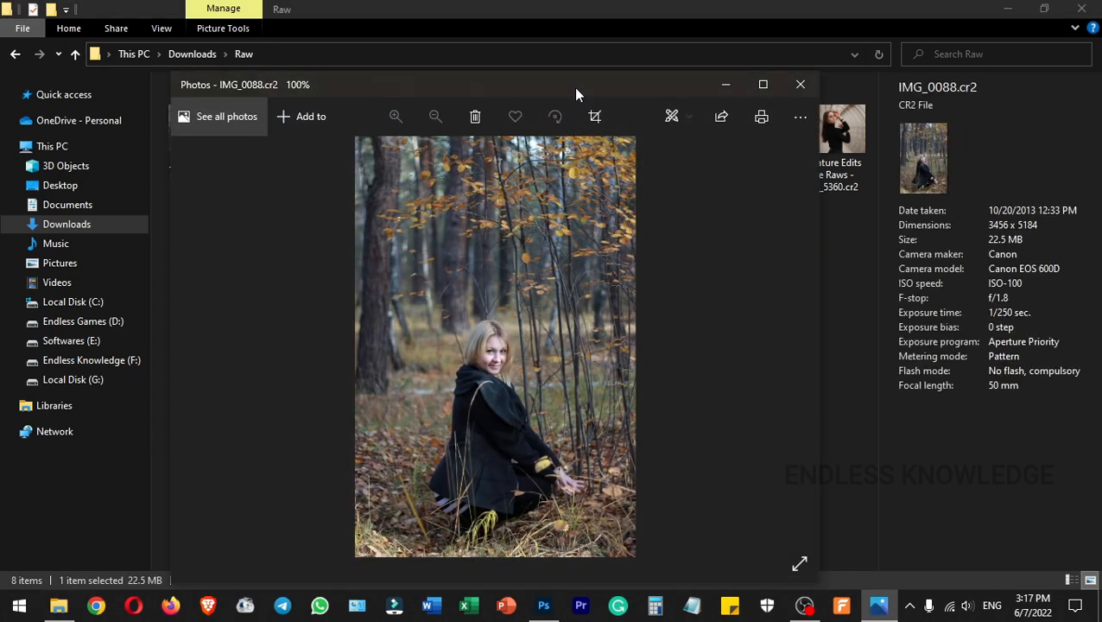
pyautogui.moveTo(577, 93); pyautogui.dragTo(2, 95)
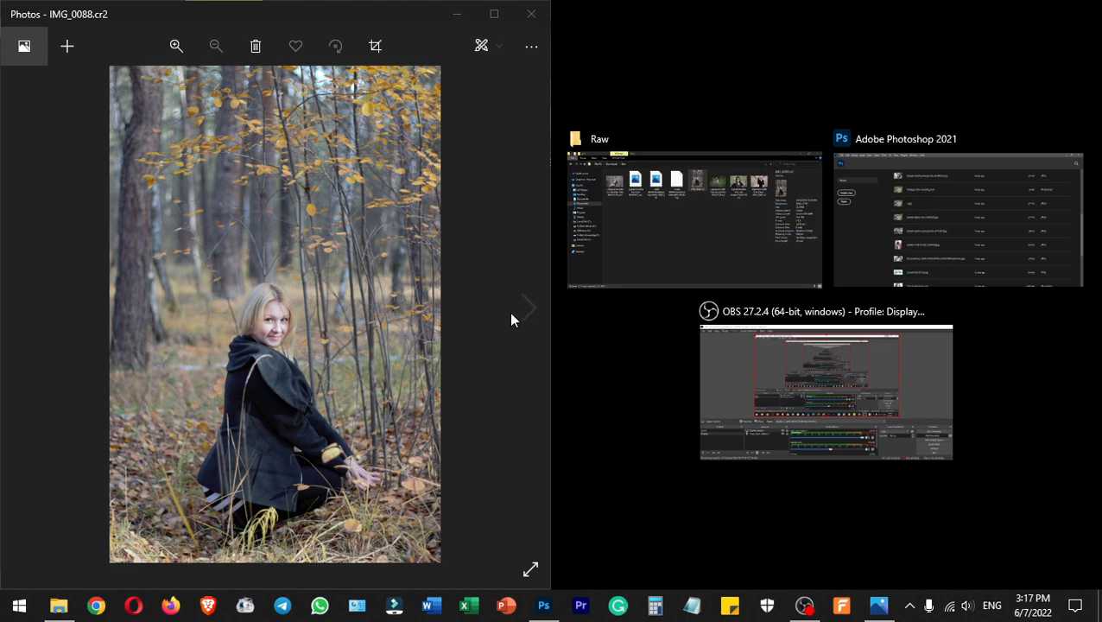
pyautogui.click(688, 238)
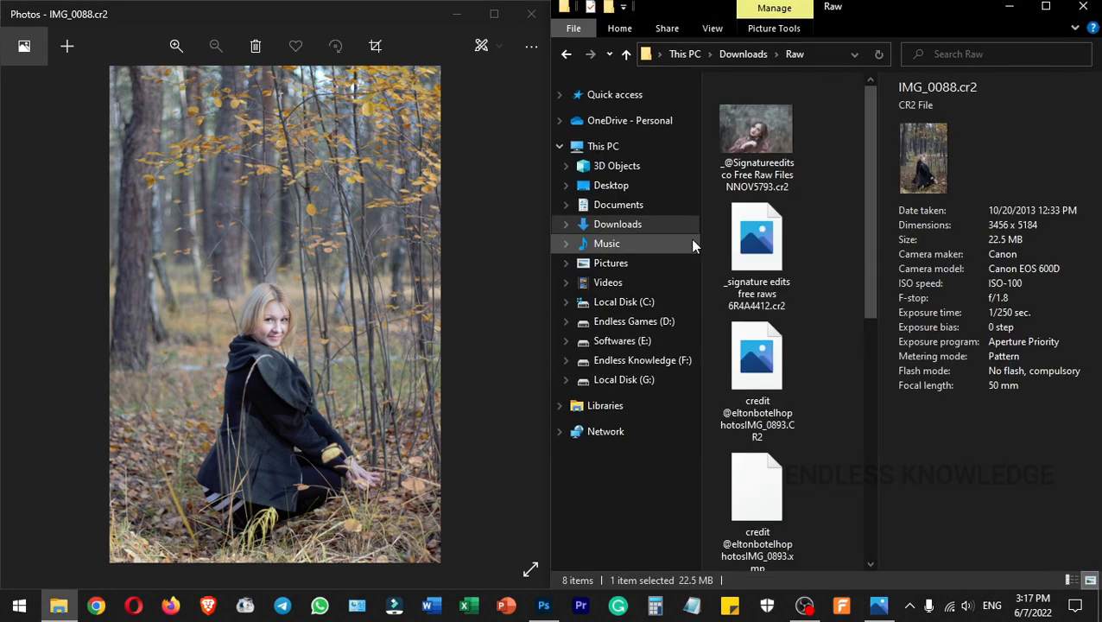
# - Browse to the Processed folder in Pictures and view the converted files in its TIFF subfolder
pyautogui.click(741, 55)
pyautogui.click(648, 261)
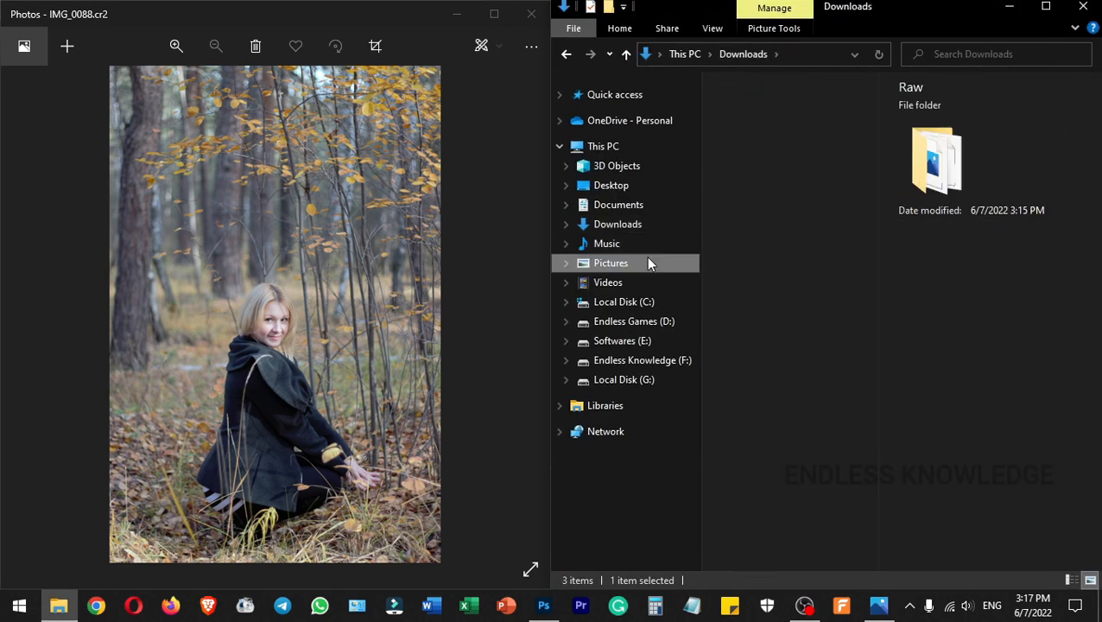
pyautogui.doubleClick(764, 142)
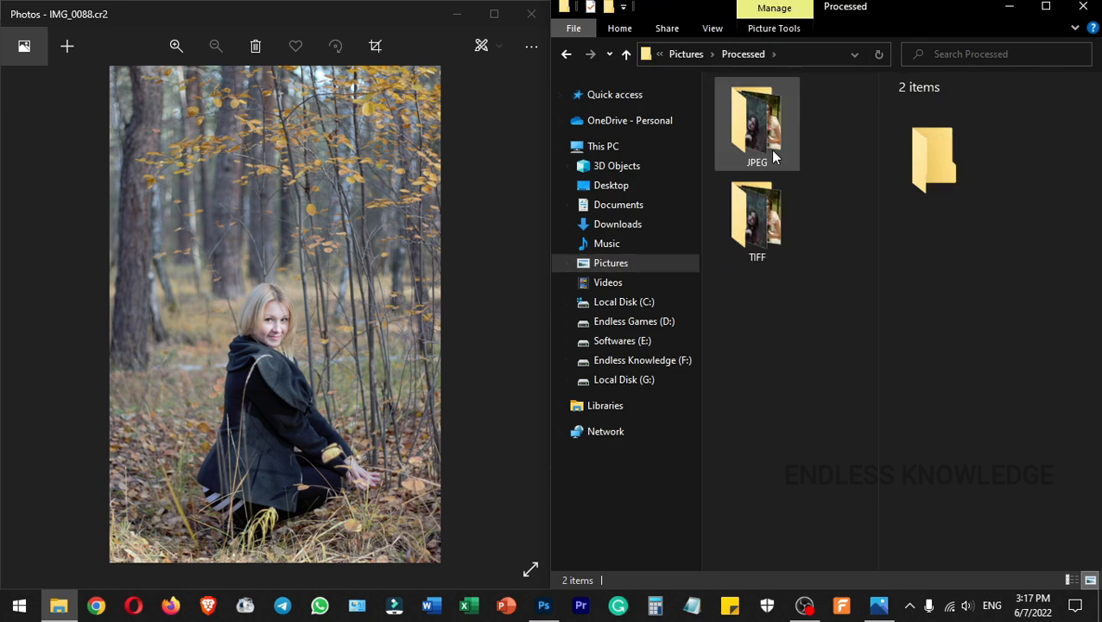
pyautogui.click(765, 133)
pyautogui.click(758, 242)
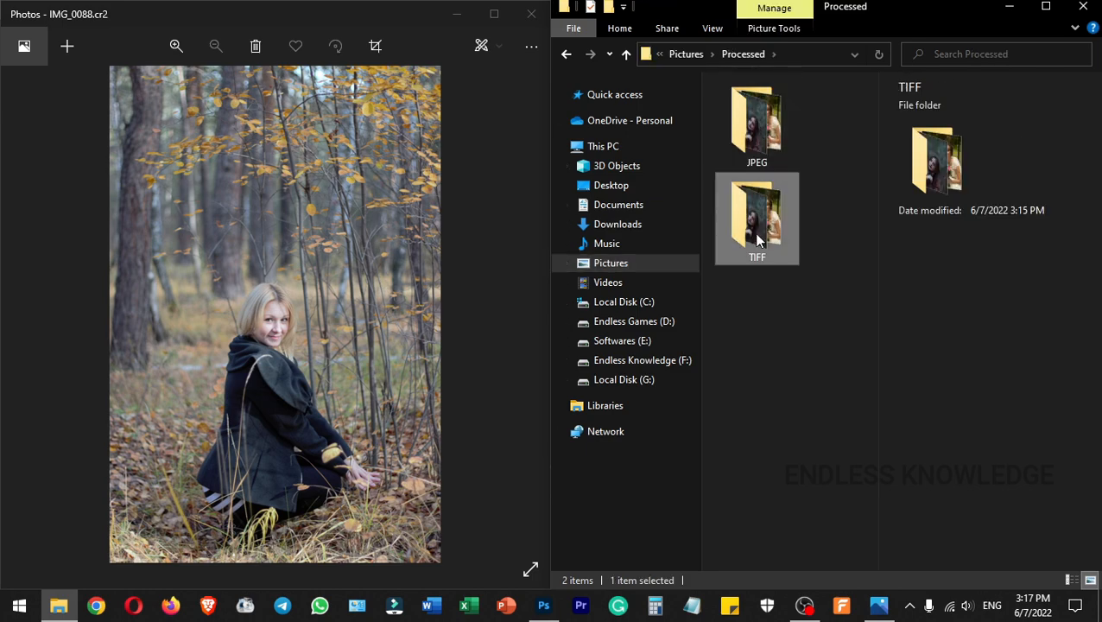
pyautogui.doubleClick(757, 239)
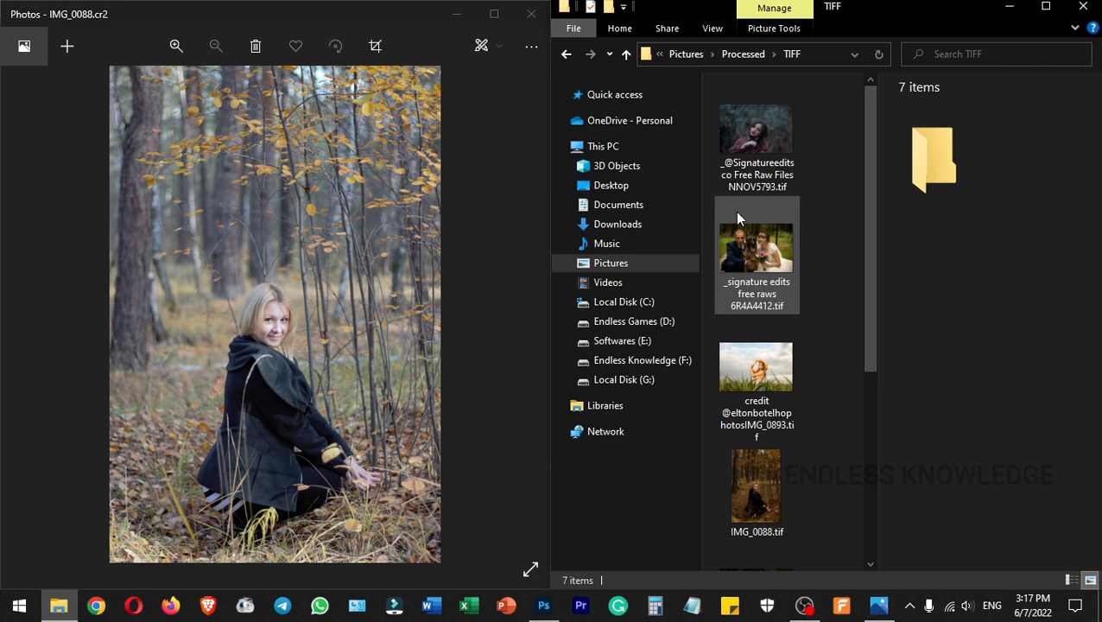
pyautogui.click(566, 54)
# - Open IMG_0088.jpg from the JPEG subfolder and tile it beside the original raw photo
pyautogui.click(771, 130)
pyautogui.doubleClick(772, 131)
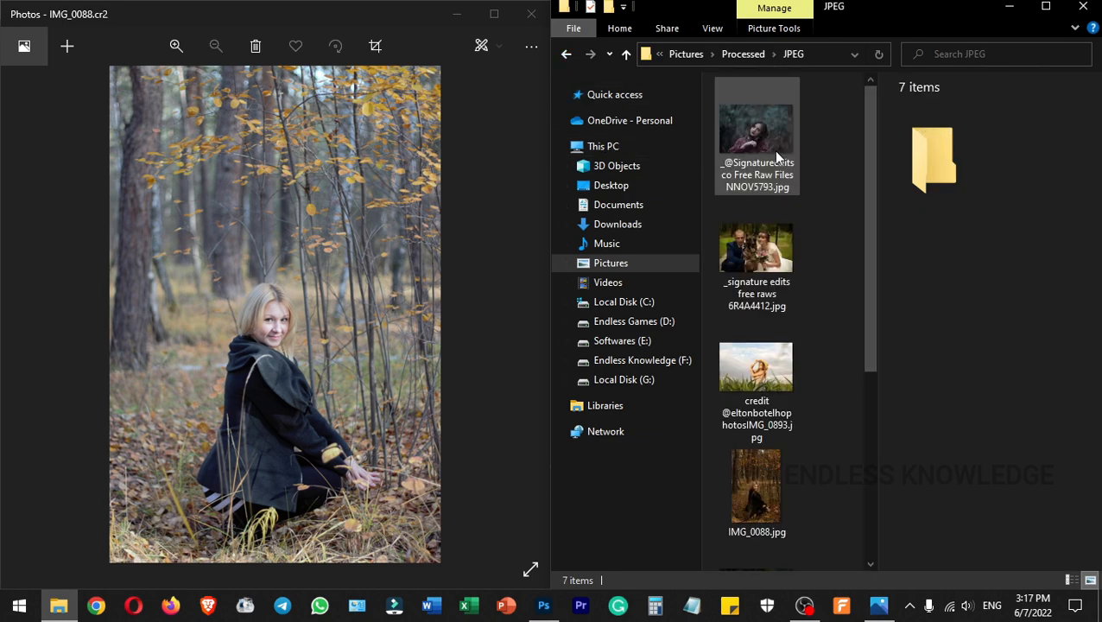
pyautogui.click(760, 483)
pyautogui.doubleClick(760, 483)
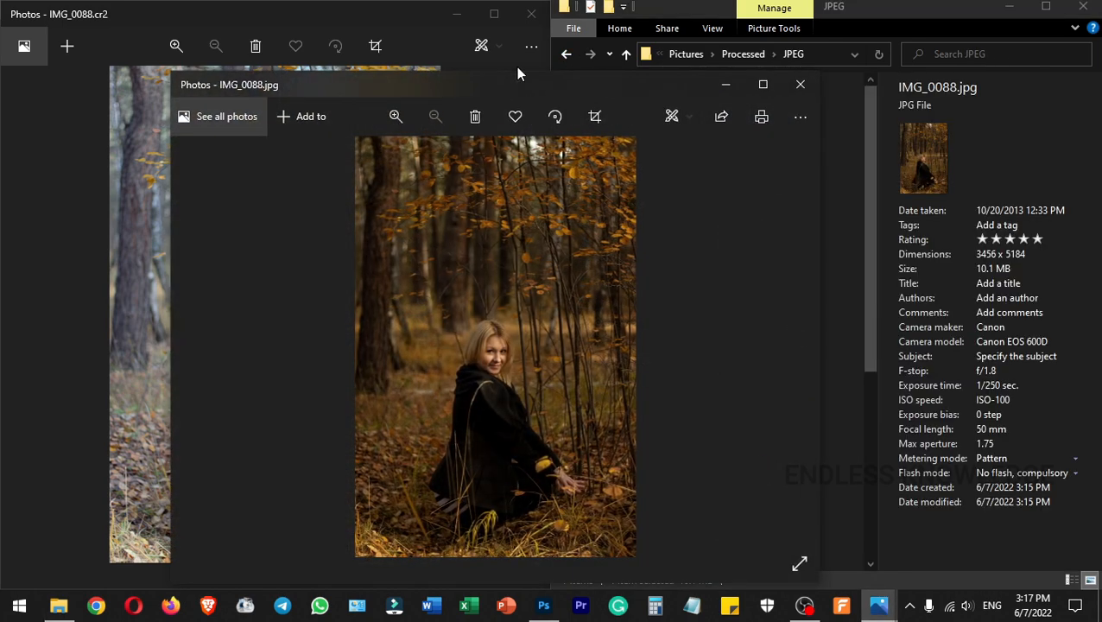
pyautogui.press('super+Right')
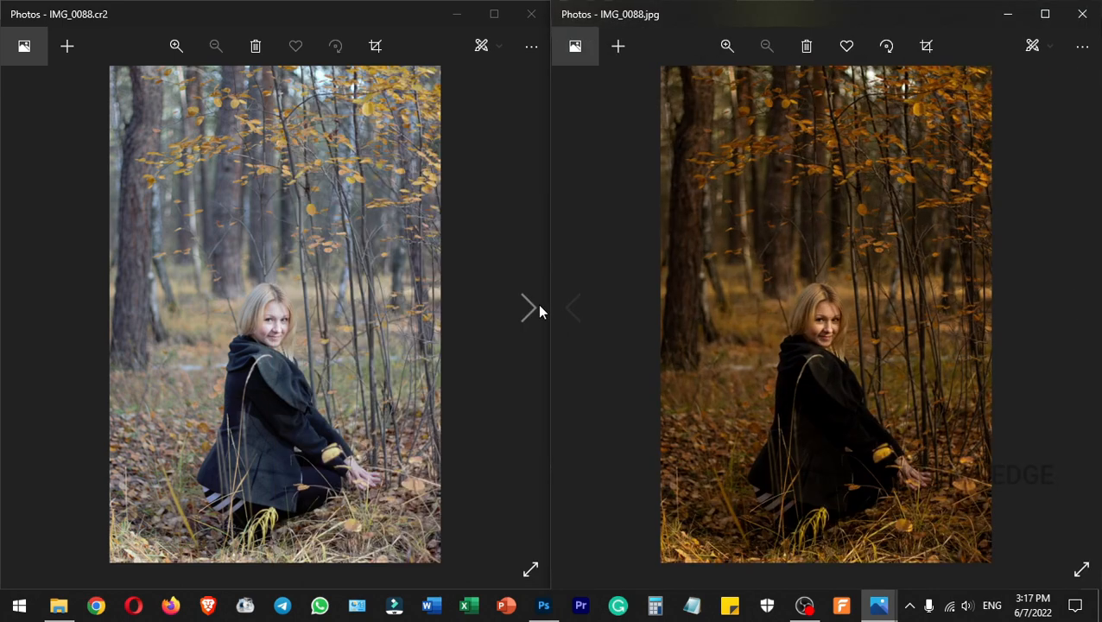
# - Step through the following raw originals and processed JPEGs side by side to compare them
pyautogui.click(528, 307)
pyautogui.click(1075, 307)
pyautogui.click(529, 308)
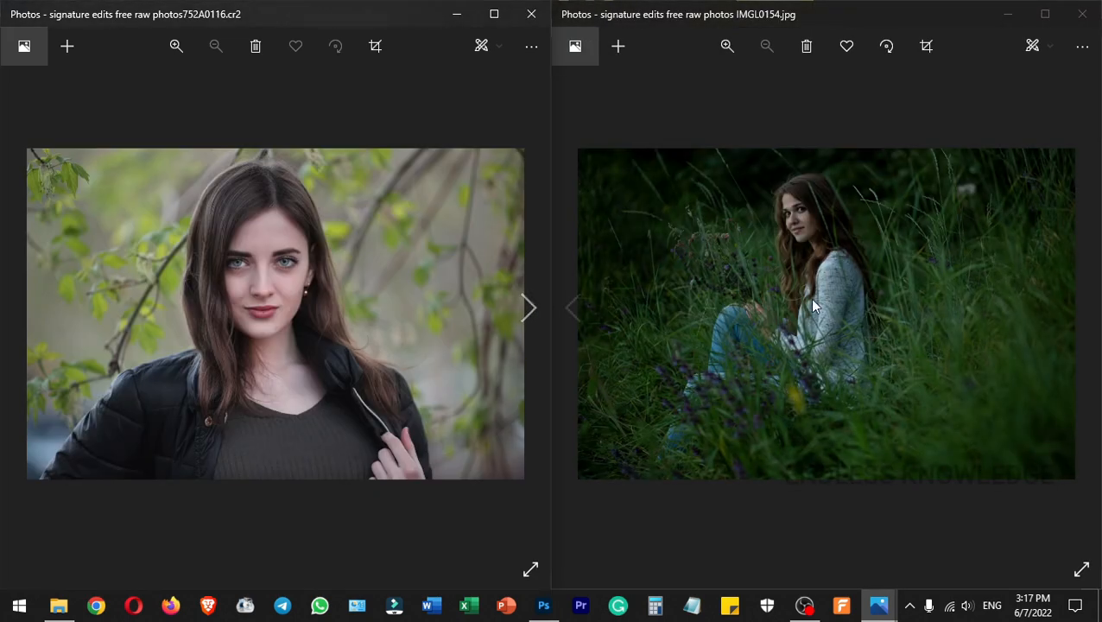
pyautogui.click(1075, 307)
pyautogui.click(528, 307)
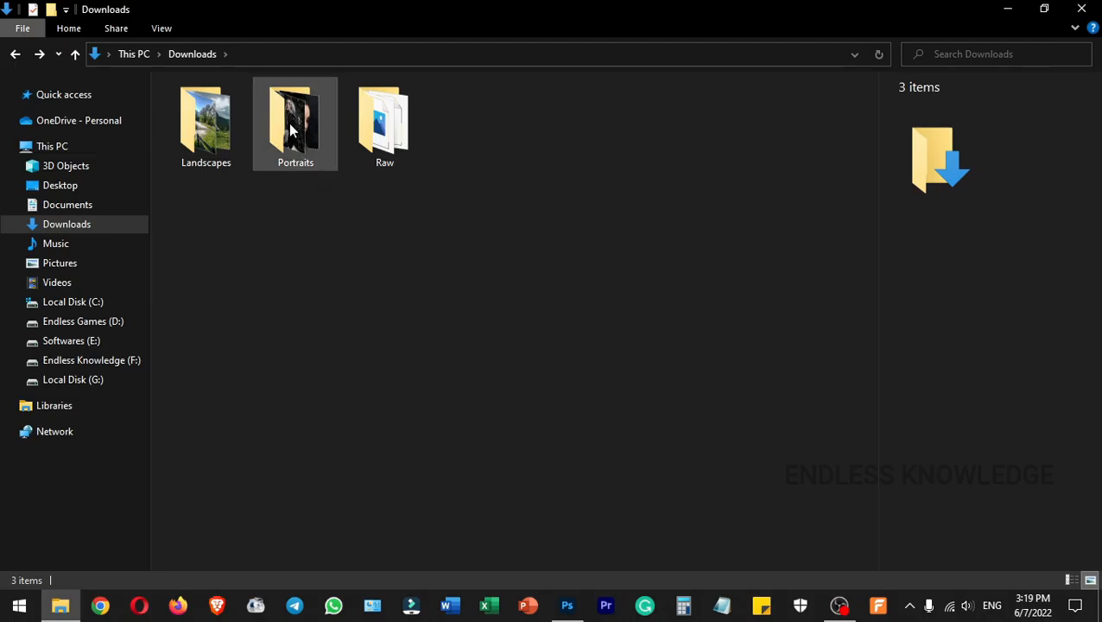
# - Open the Portraits folder in Downloads, preview its first photo and close the preview
pyautogui.doubleClick(288, 123)
pyautogui.click(204, 127)
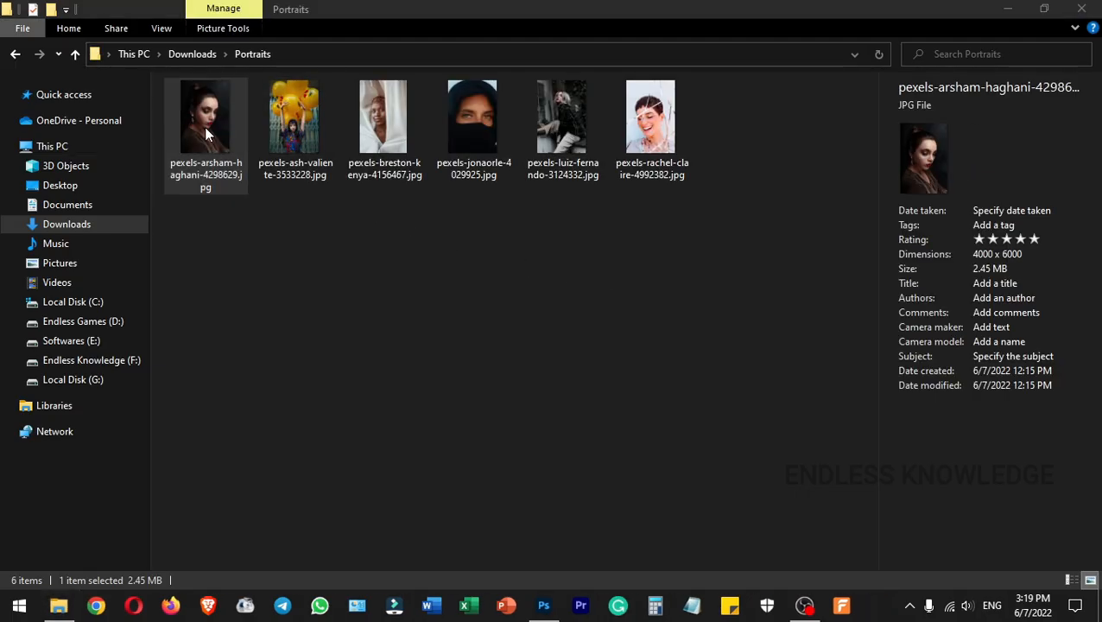
pyautogui.doubleClick(204, 126)
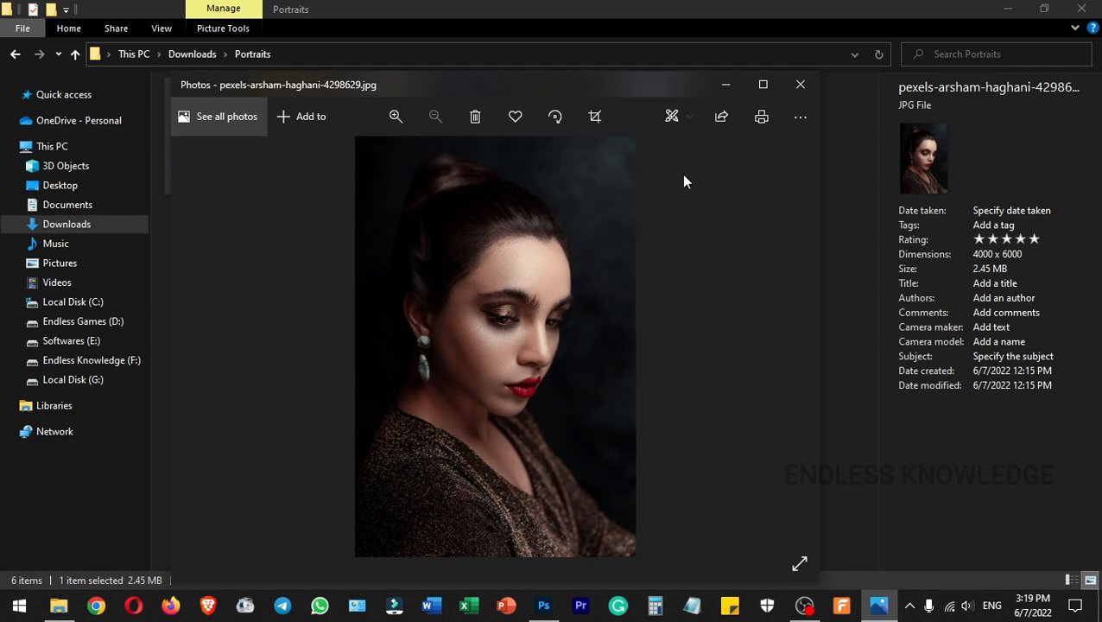
pyautogui.click(799, 83)
pyautogui.click(472, 249)
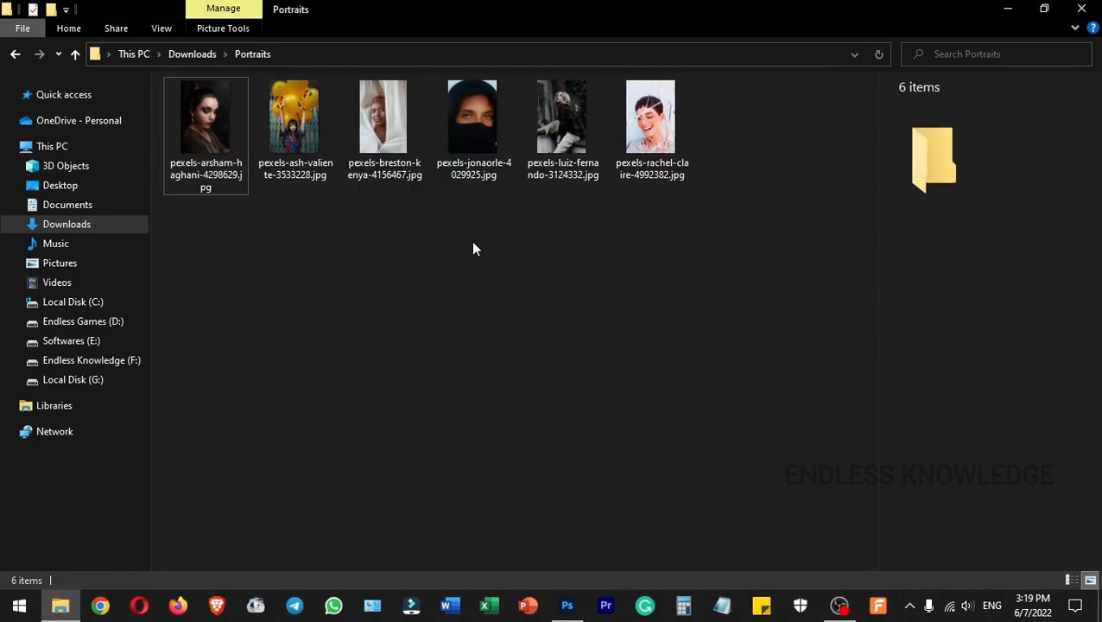
# - Switch to Photoshop and open the first photo from the Portraits folder
pyautogui.click(566, 605)
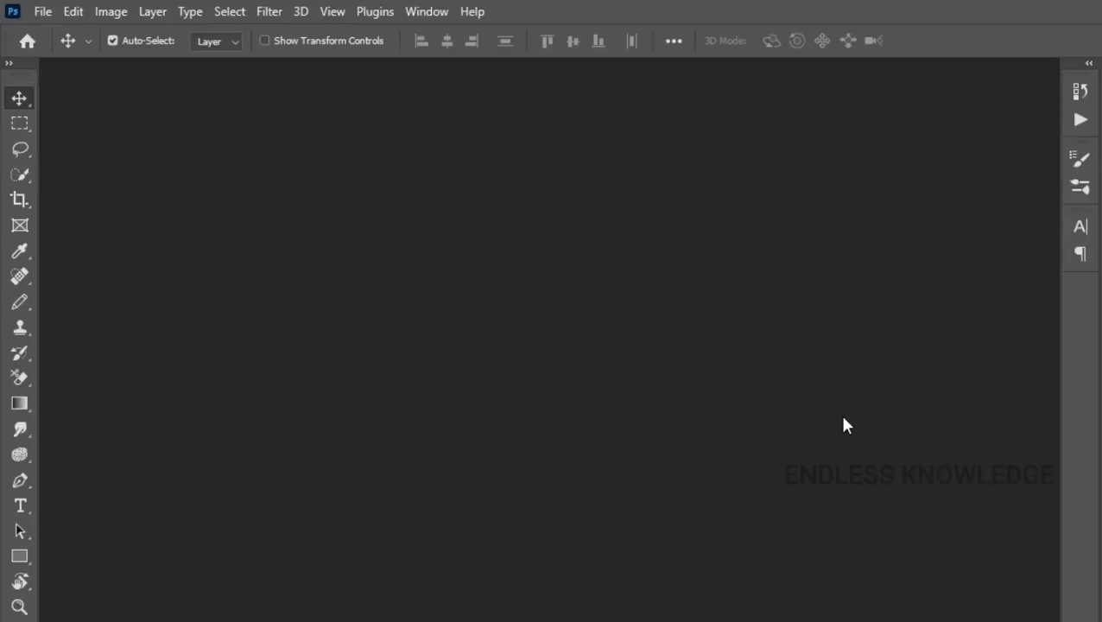
pyautogui.hotkey('ctrl', 'o')
pyautogui.click(192, 146)
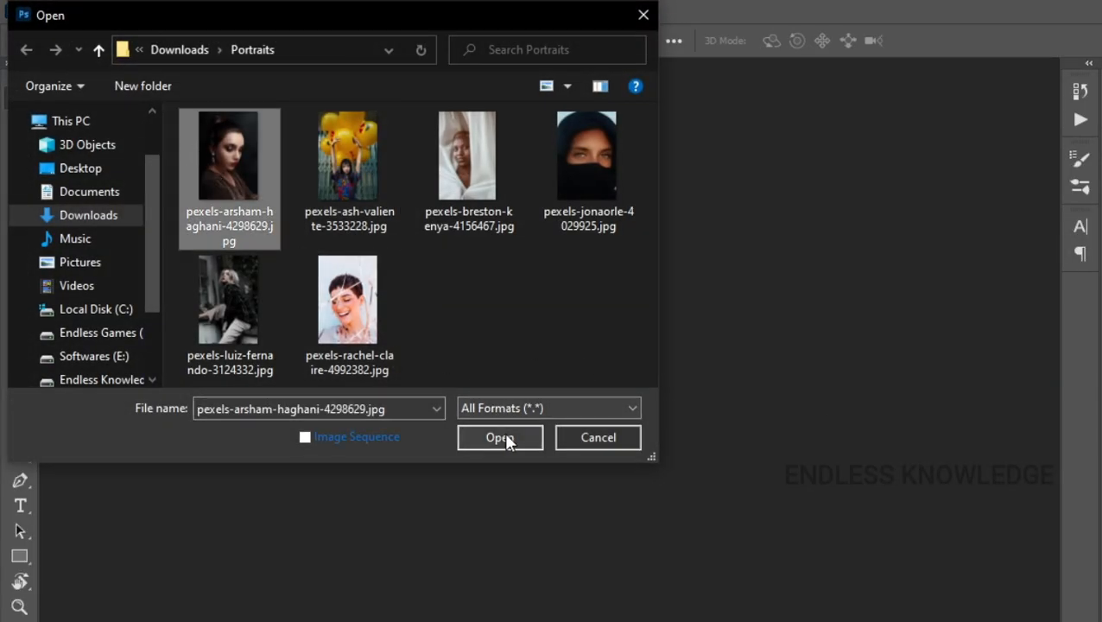
pyautogui.click(506, 437)
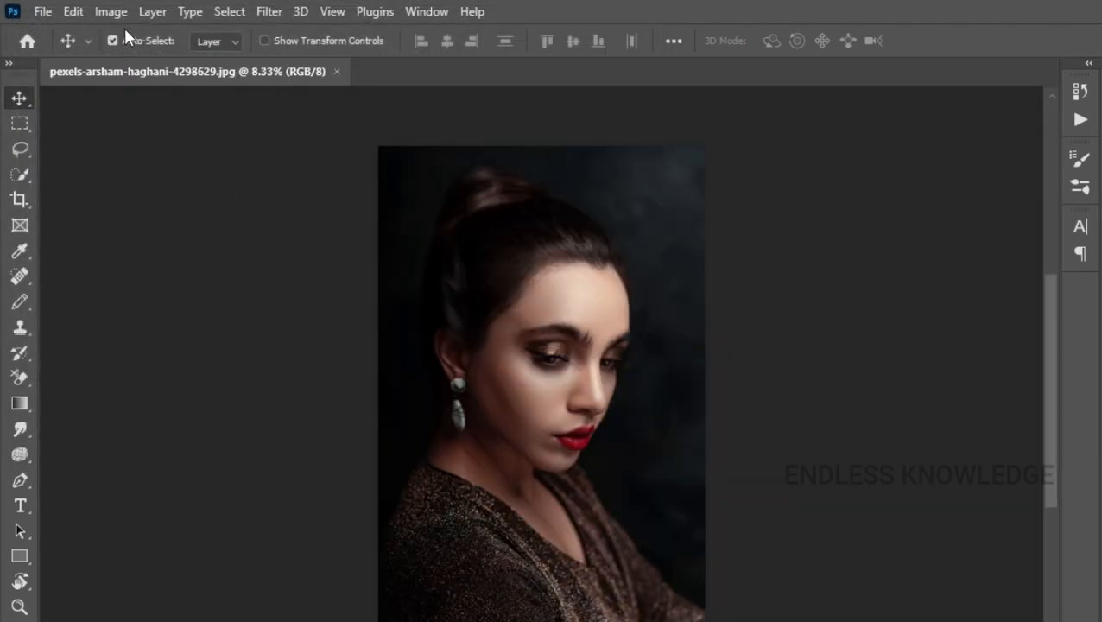
pyautogui.click(119, 12)
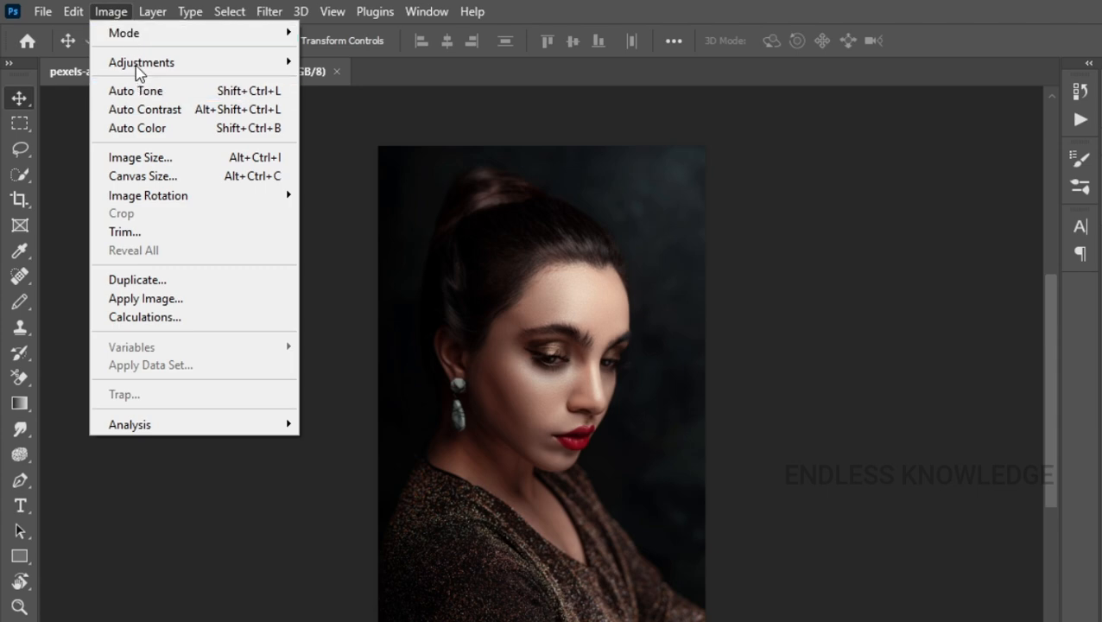
pyautogui.click(115, 11)
pyautogui.click(1079, 121)
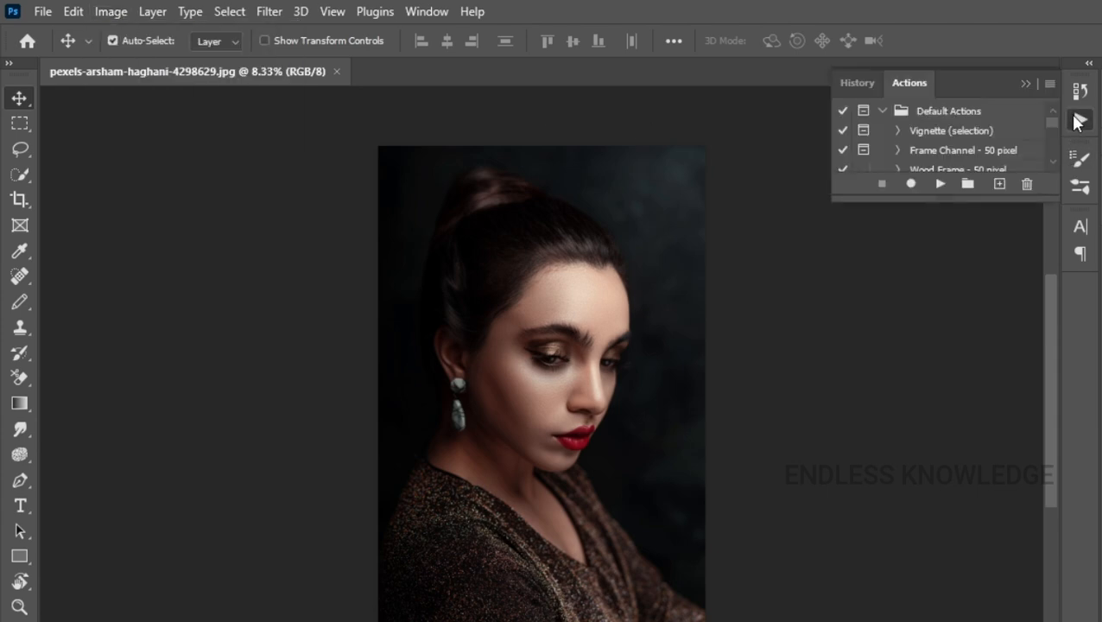
pyautogui.click(1025, 85)
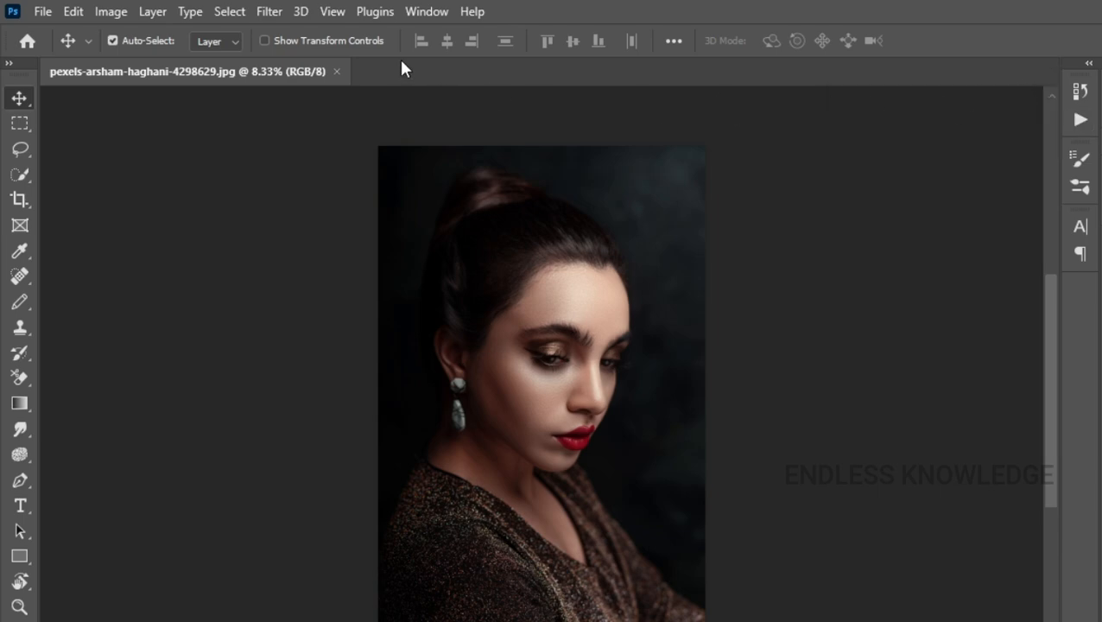
# - Display the Actions and start recording a new action named "Auto AD" in the Default Actions set
pyautogui.click(414, 15)
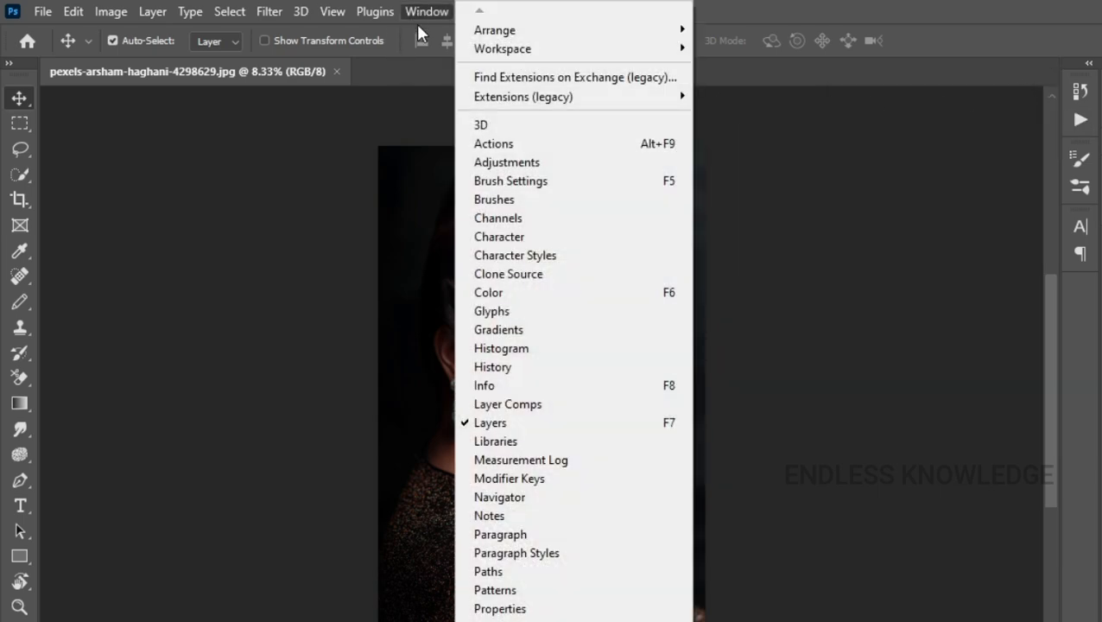
pyautogui.click(535, 152)
pyautogui.scroll(-3, 1025, 142)
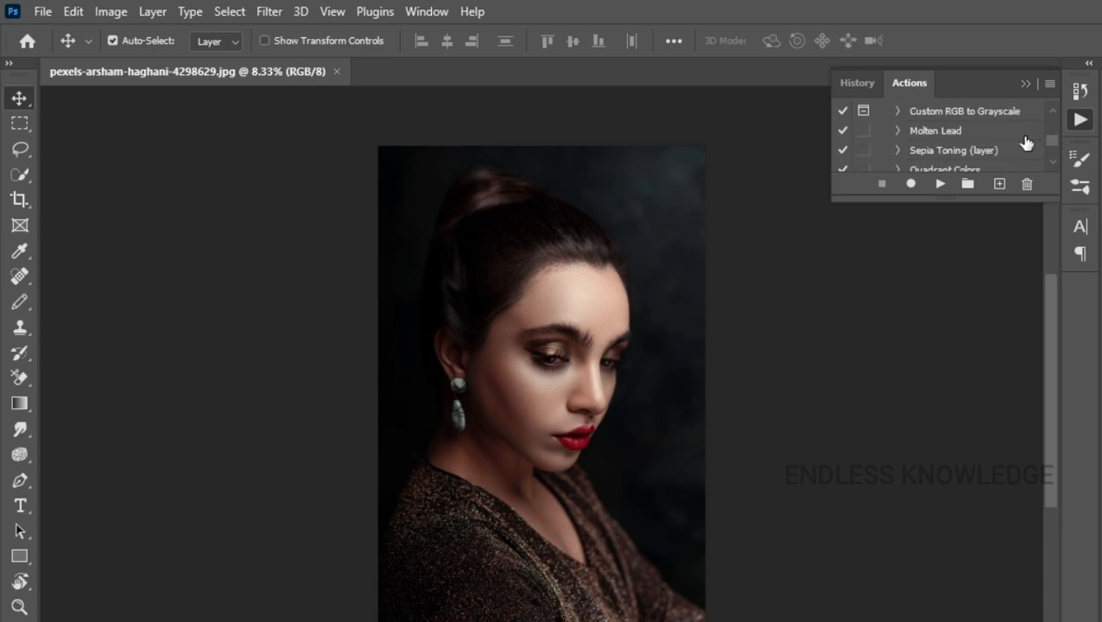
pyautogui.scroll(-2, 1026, 143)
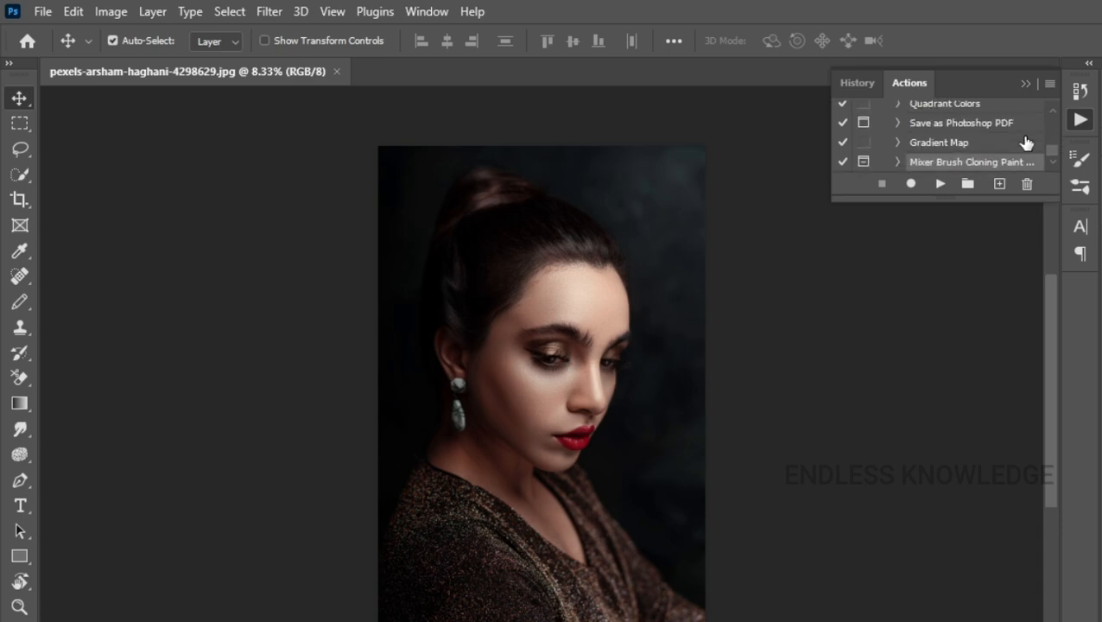
pyautogui.click(999, 185)
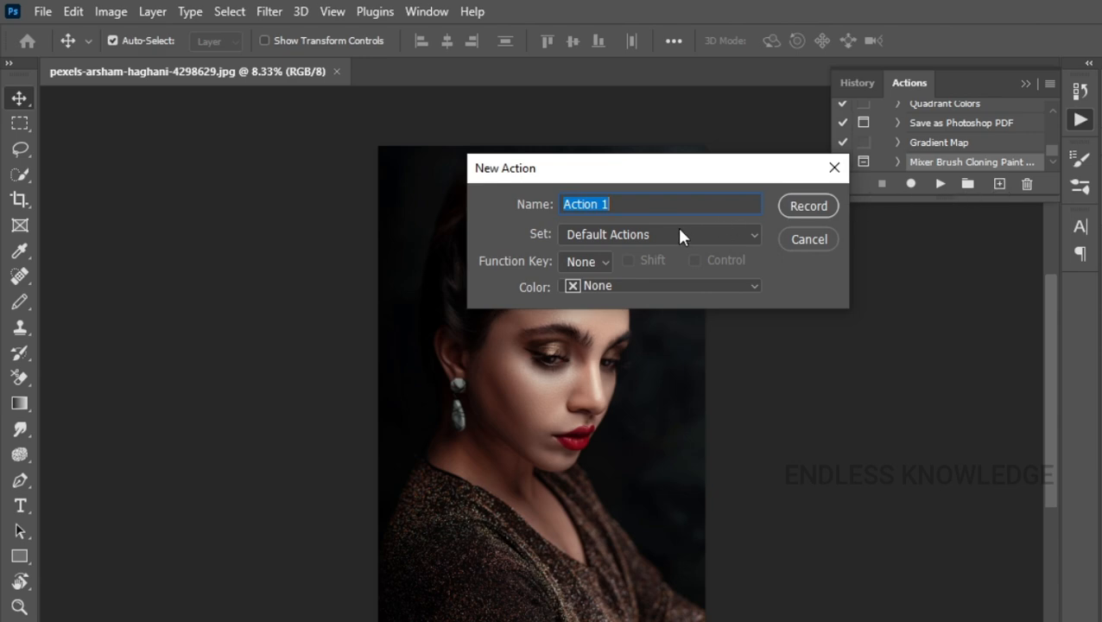
pyautogui.write('Auto AD')
pyautogui.click(817, 205)
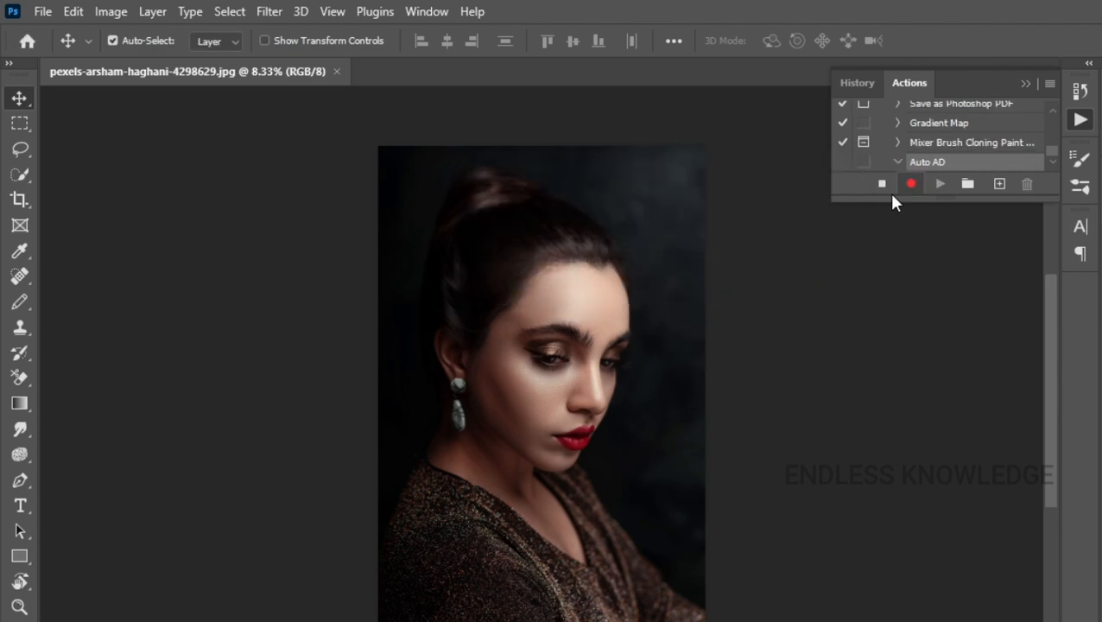
# - Apply Auto Tone, Auto Contrast and Auto Color to the portrait while the action is recording
pyautogui.click(109, 12)
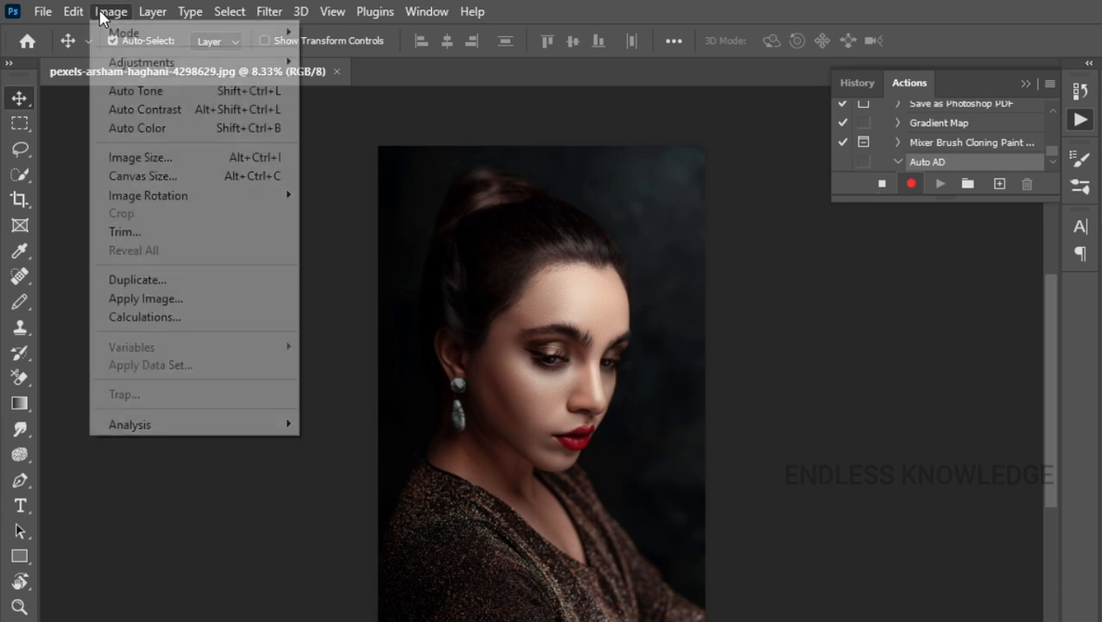
pyautogui.click(152, 94)
pyautogui.click(112, 12)
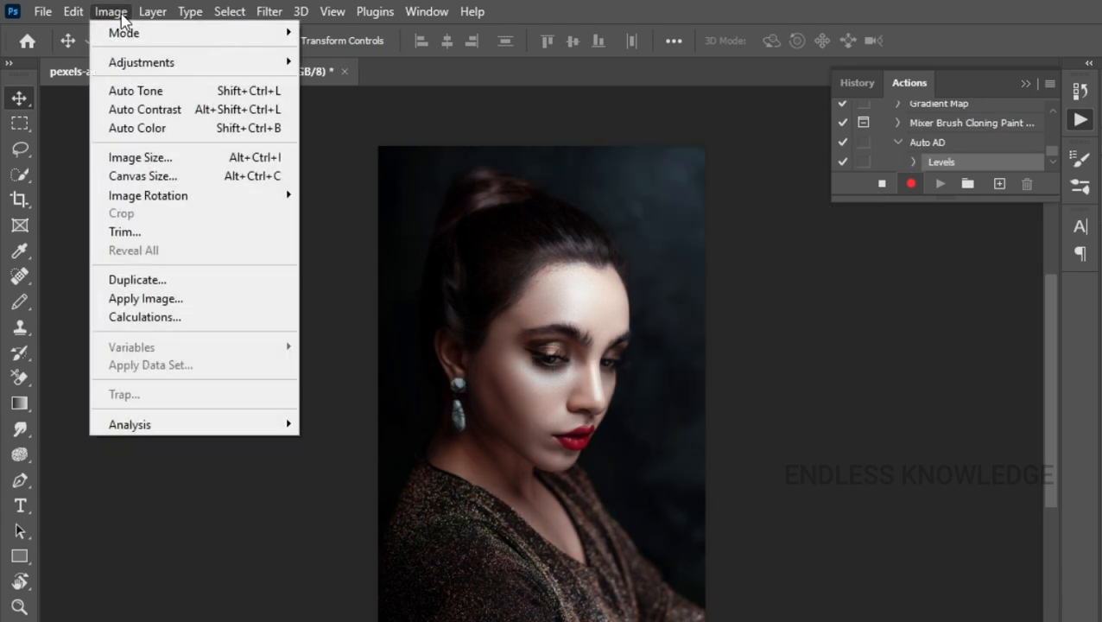
pyautogui.click(149, 110)
pyautogui.click(112, 12)
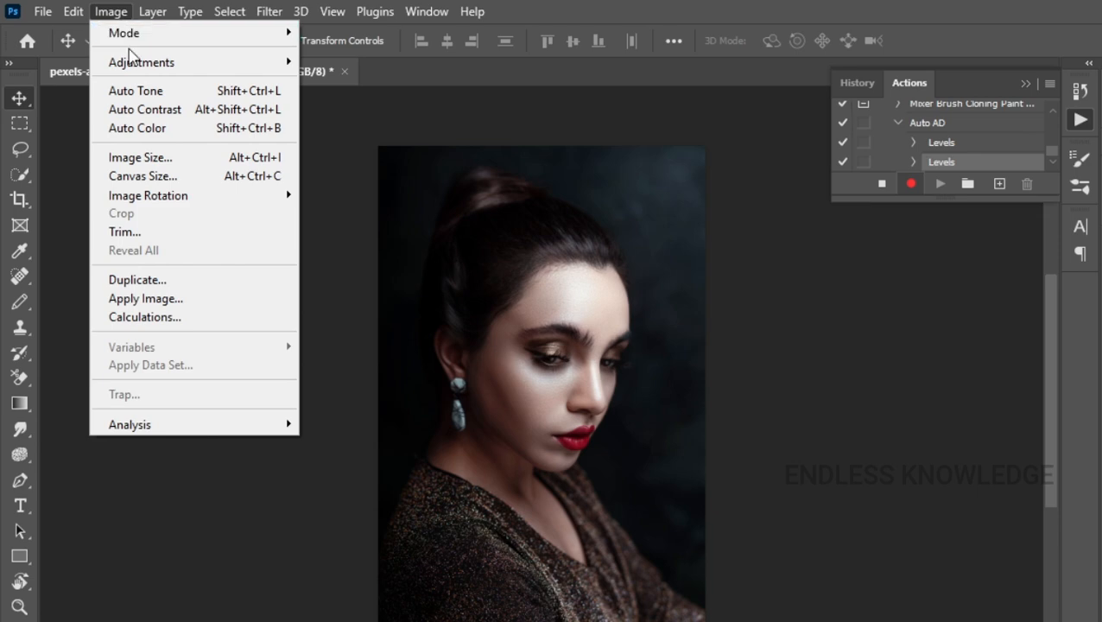
pyautogui.click(158, 132)
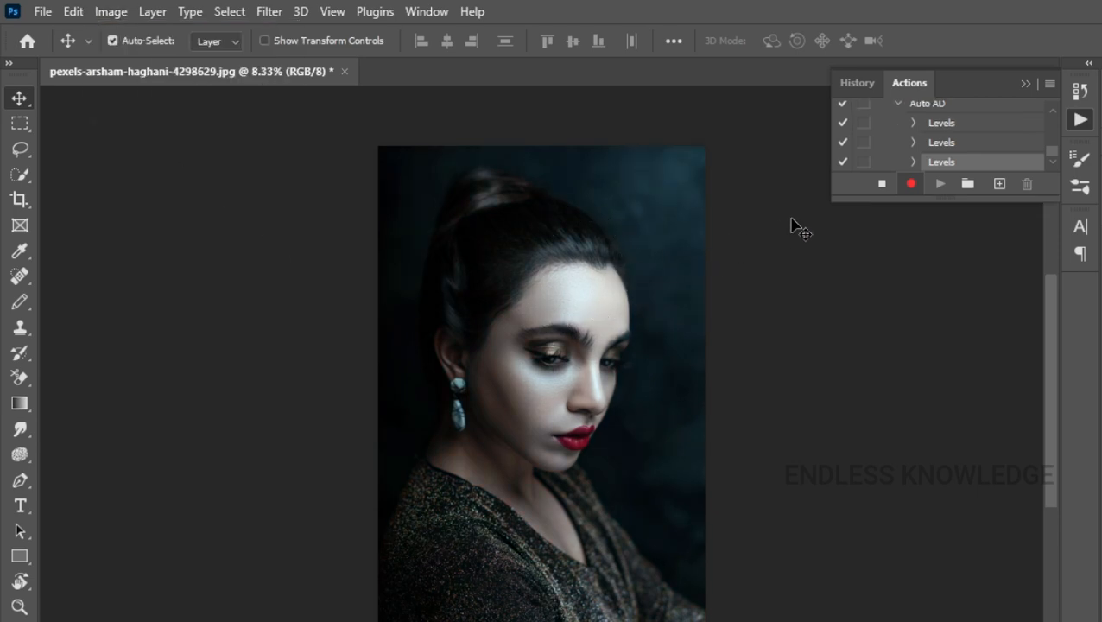
# - Stop recording the action and close the portrait photo without saving it
pyautogui.click(889, 184)
pyautogui.click(883, 184)
pyautogui.click(347, 72)
pyautogui.click(648, 297)
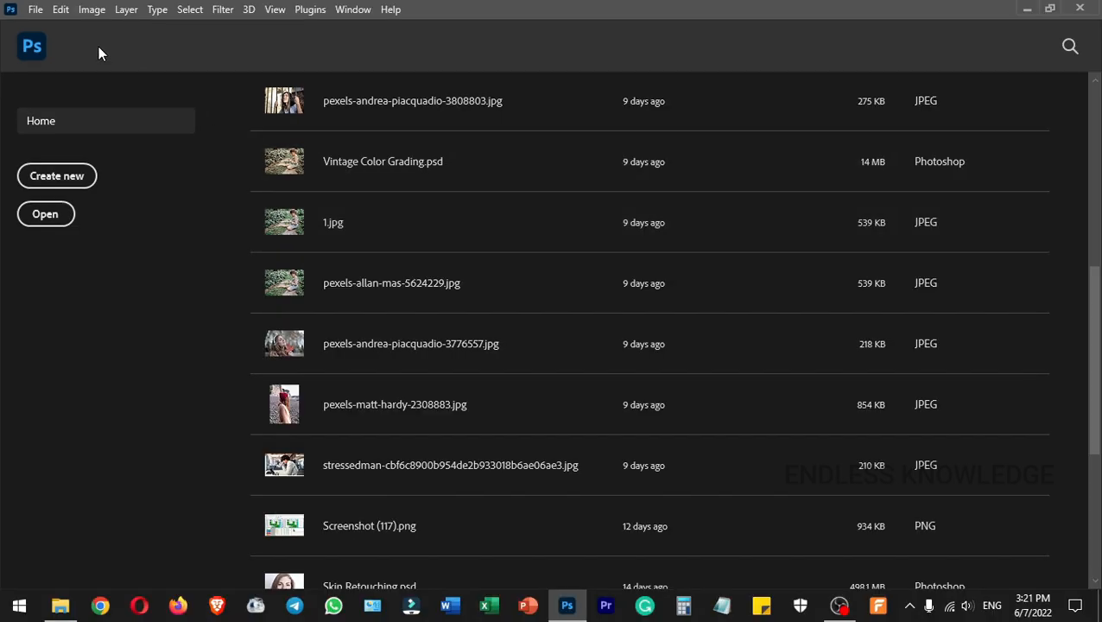
# - Open the Image Processor, choose Downloads > Portraits as the source folder and disable opening the first image to apply settings
pyautogui.click(42, 11)
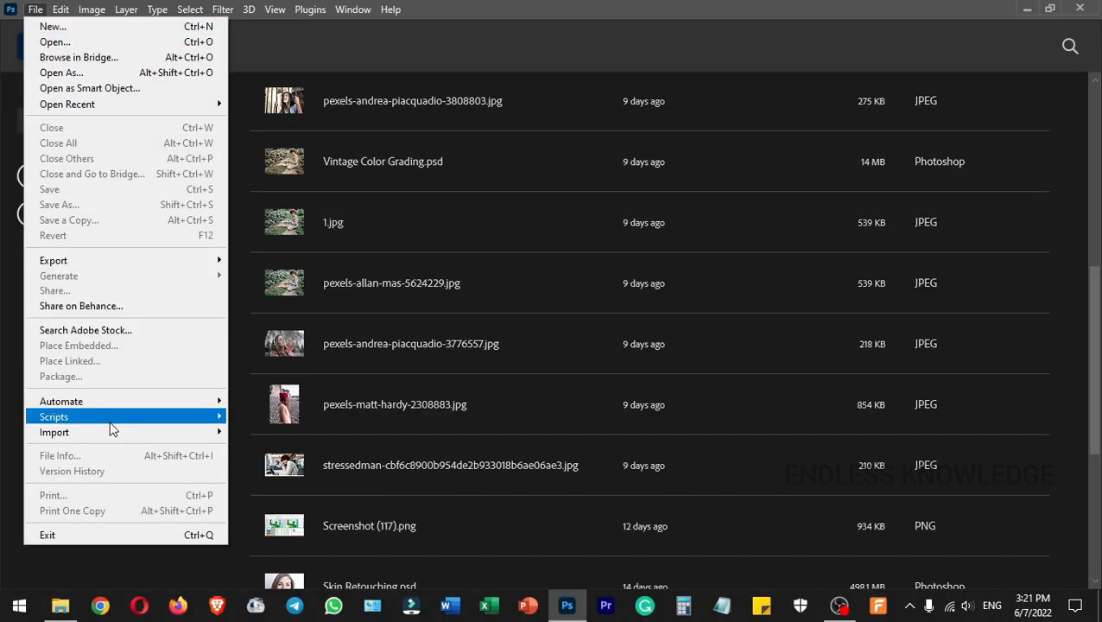
pyautogui.moveTo(152, 420)
pyautogui.click(242, 416)
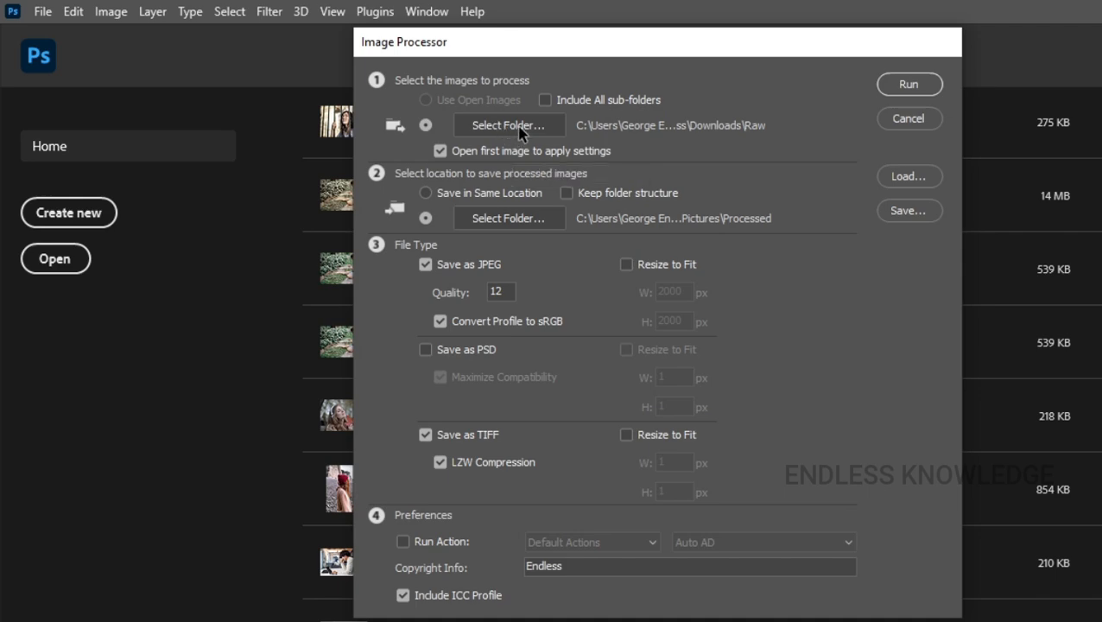
pyautogui.click(518, 129)
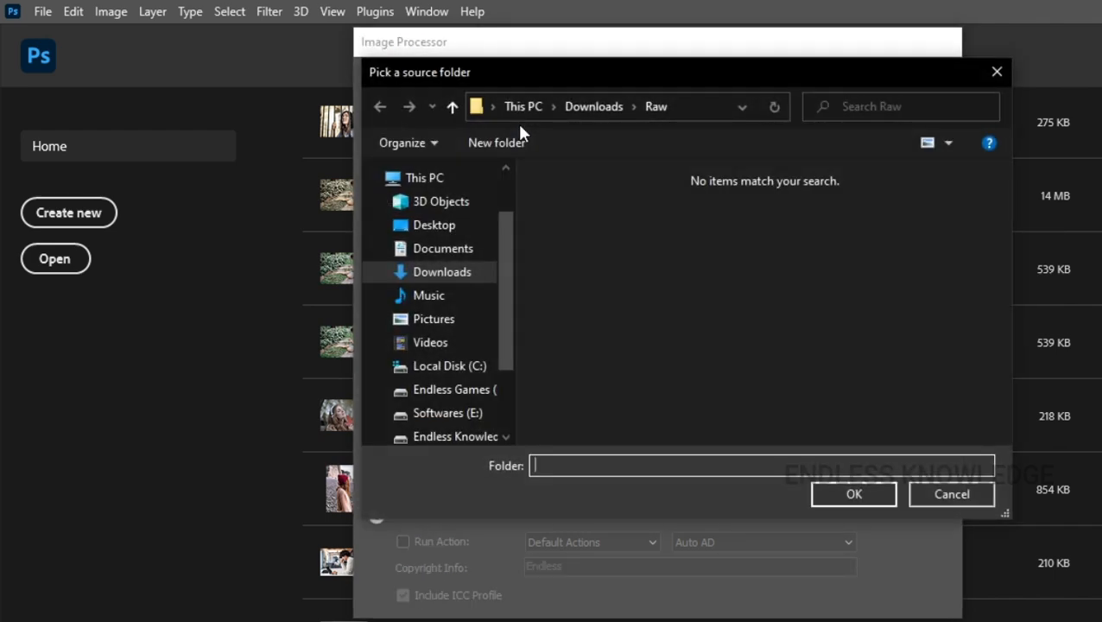
pyautogui.click(592, 106)
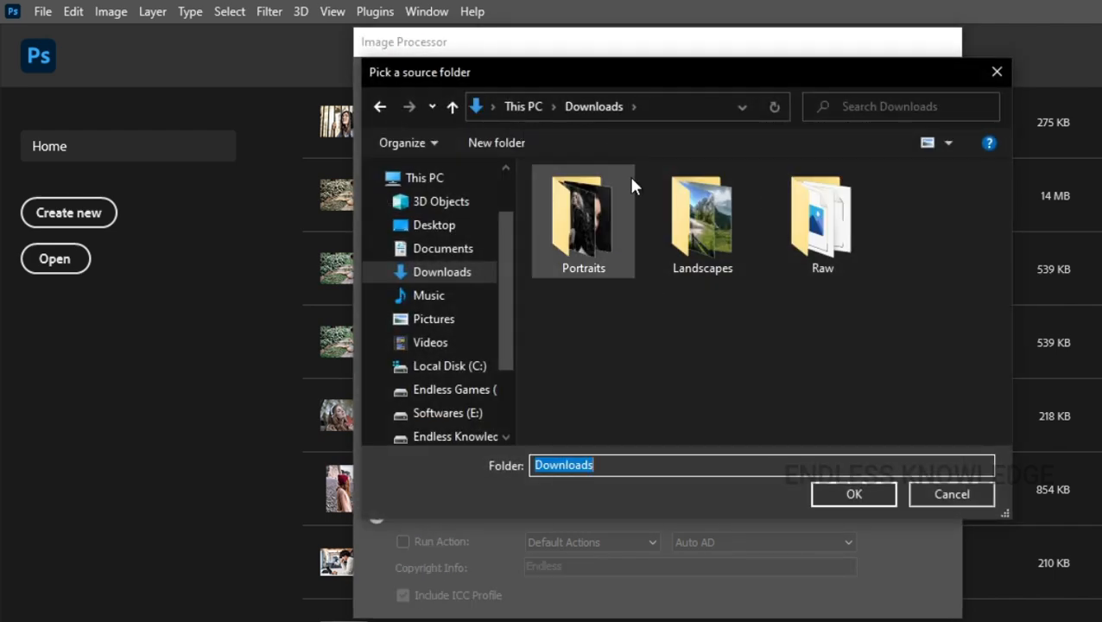
pyautogui.click(575, 207)
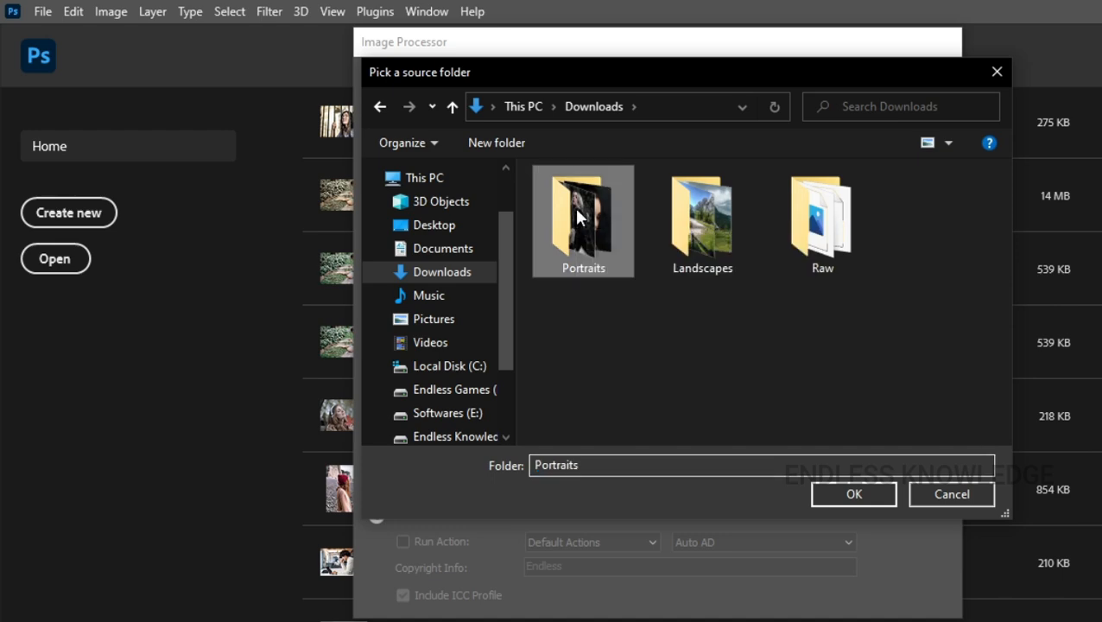
pyautogui.click(828, 495)
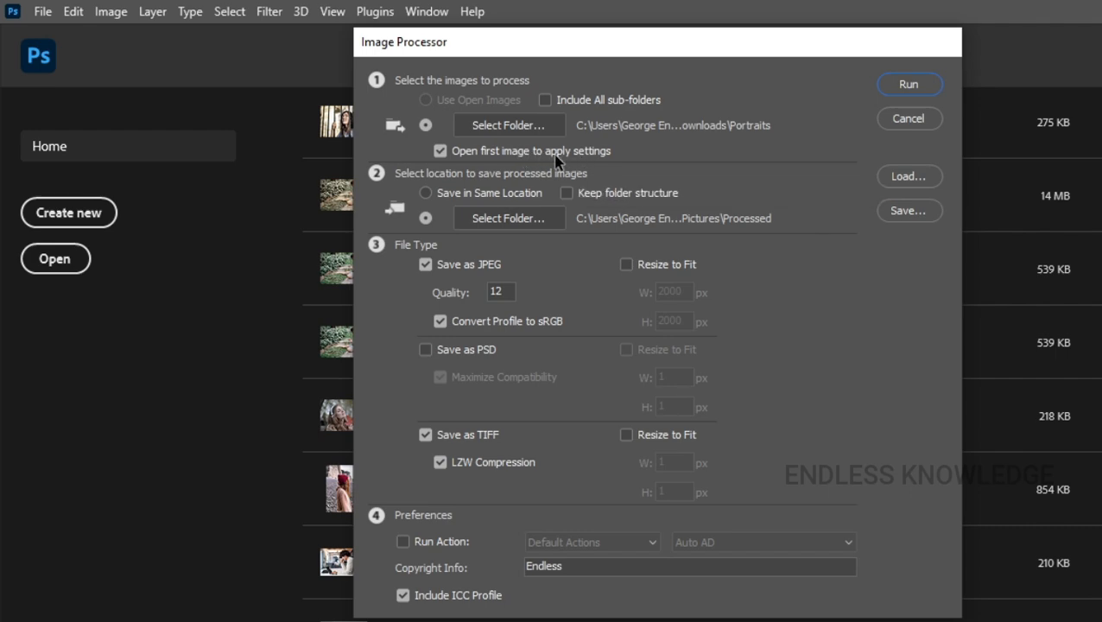
pyautogui.click(441, 152)
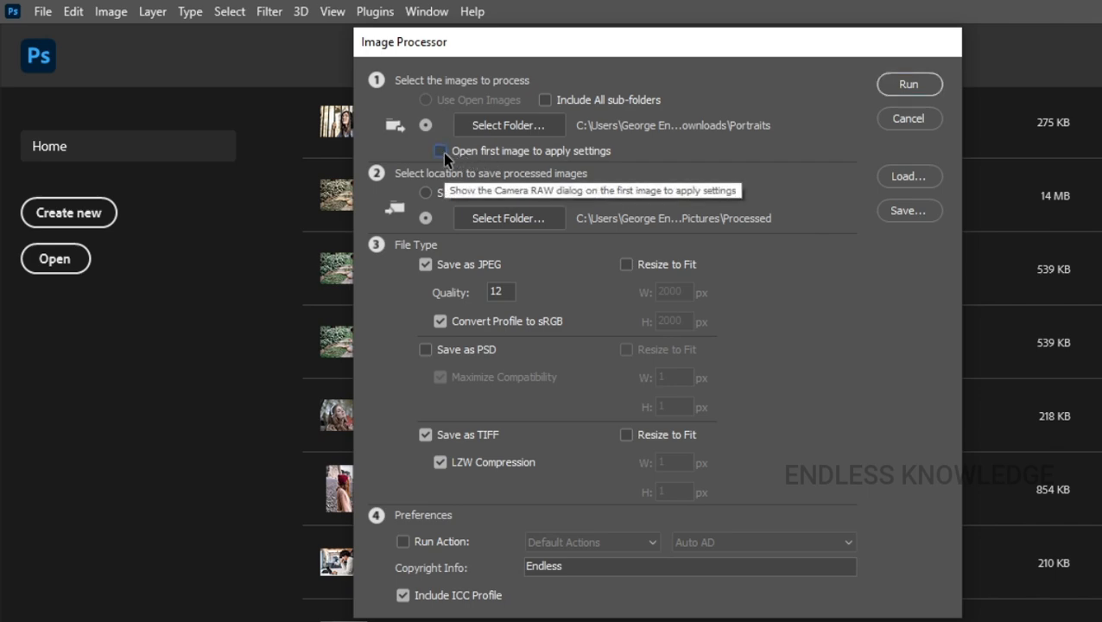
# - Create a new folder named "Actions" in Pictures and choose it as the destination for the processed images
pyautogui.click(493, 221)
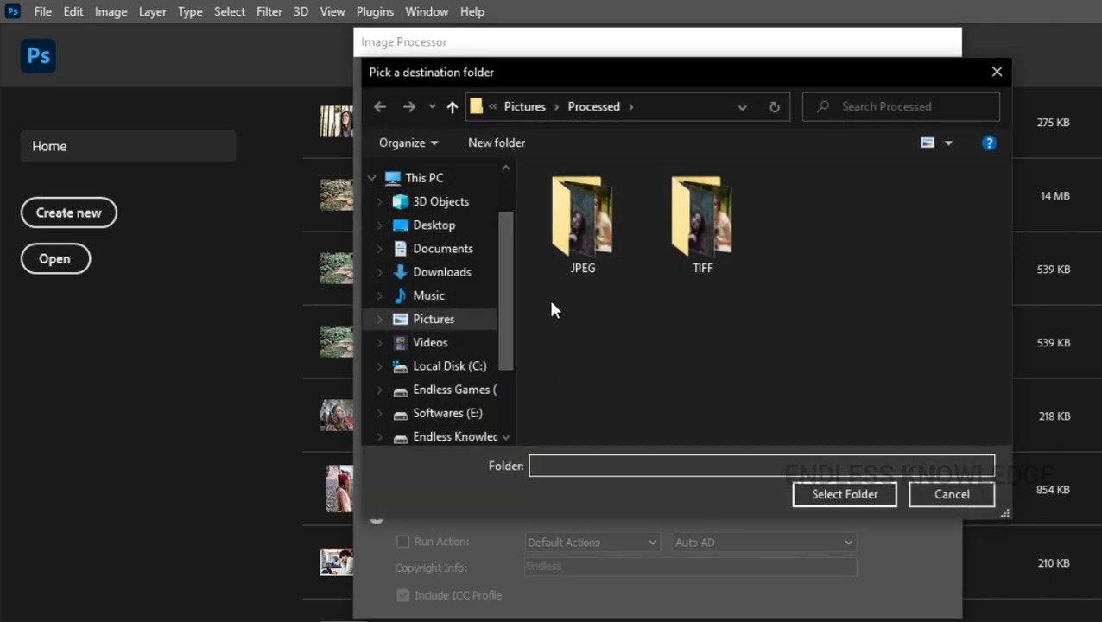
pyautogui.click(460, 319)
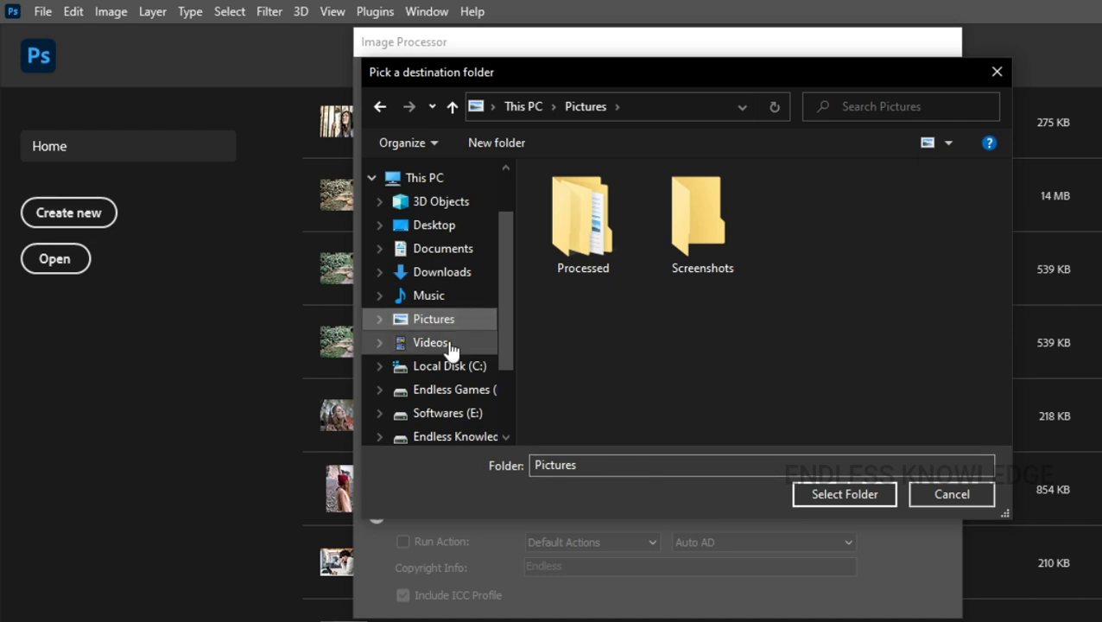
pyautogui.click(406, 345)
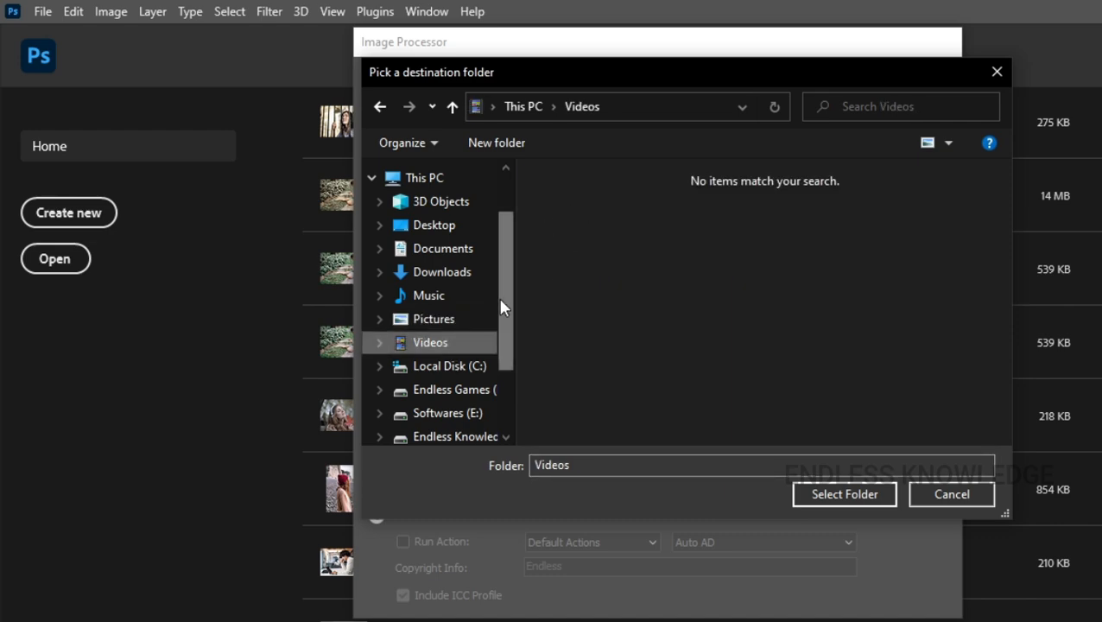
pyautogui.click(440, 321)
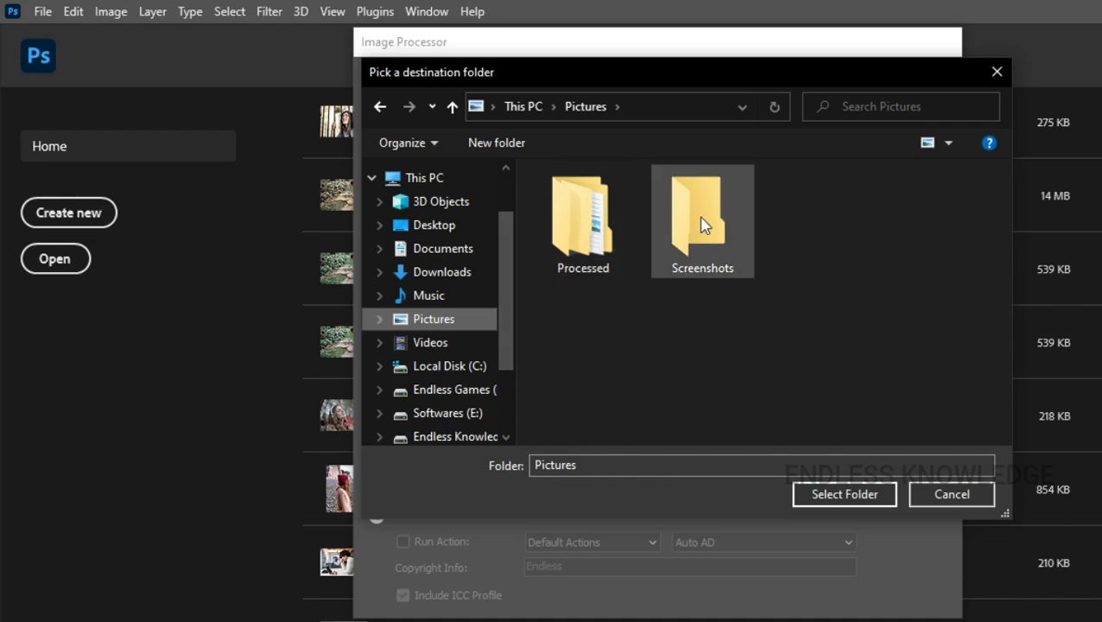
pyautogui.click(493, 144)
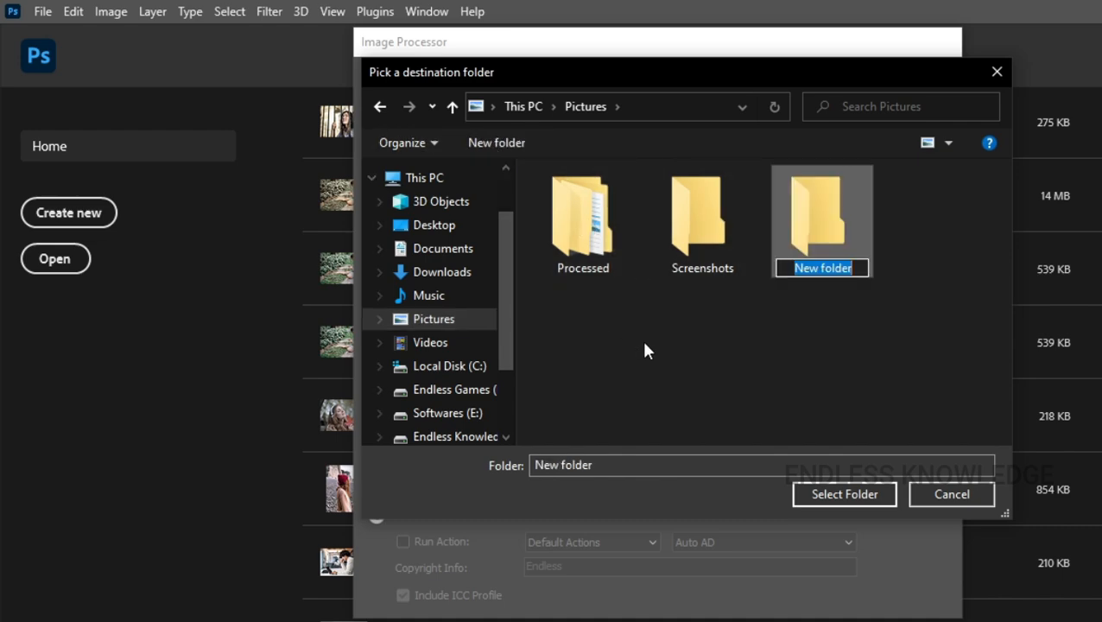
pyautogui.write('Act')
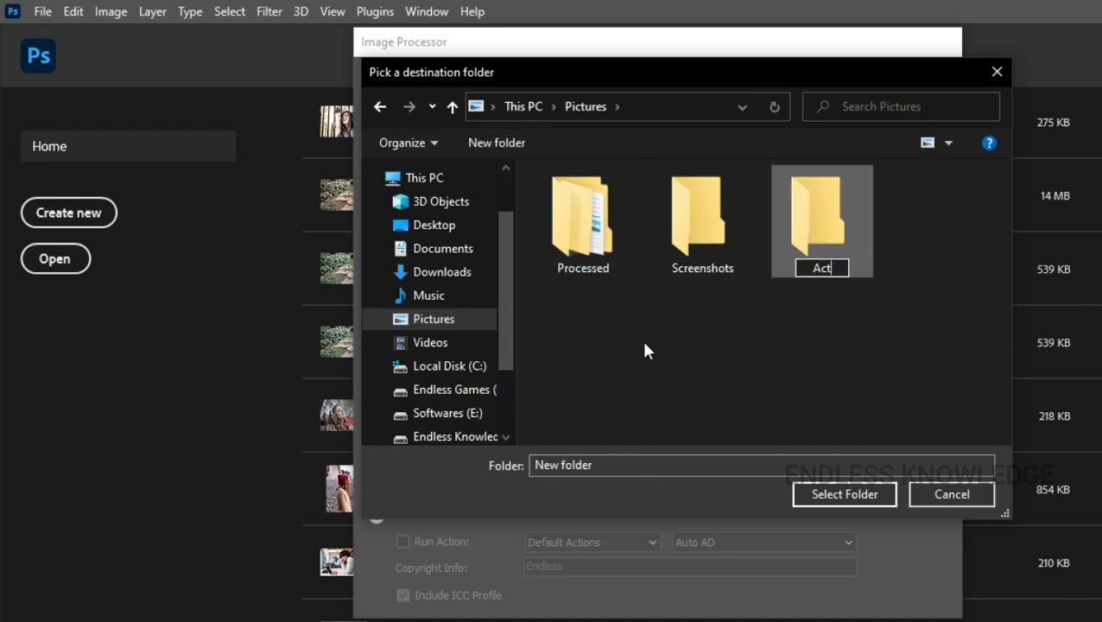
pyautogui.write('ions')
pyautogui.press('Return')
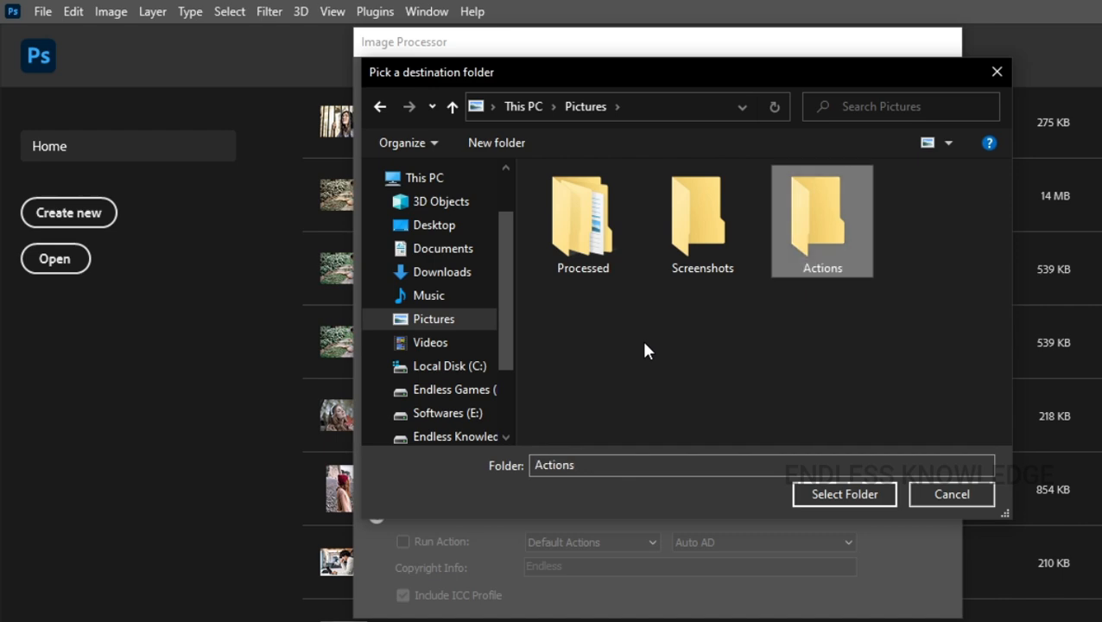
pyautogui.doubleClick(814, 227)
pyautogui.click(831, 492)
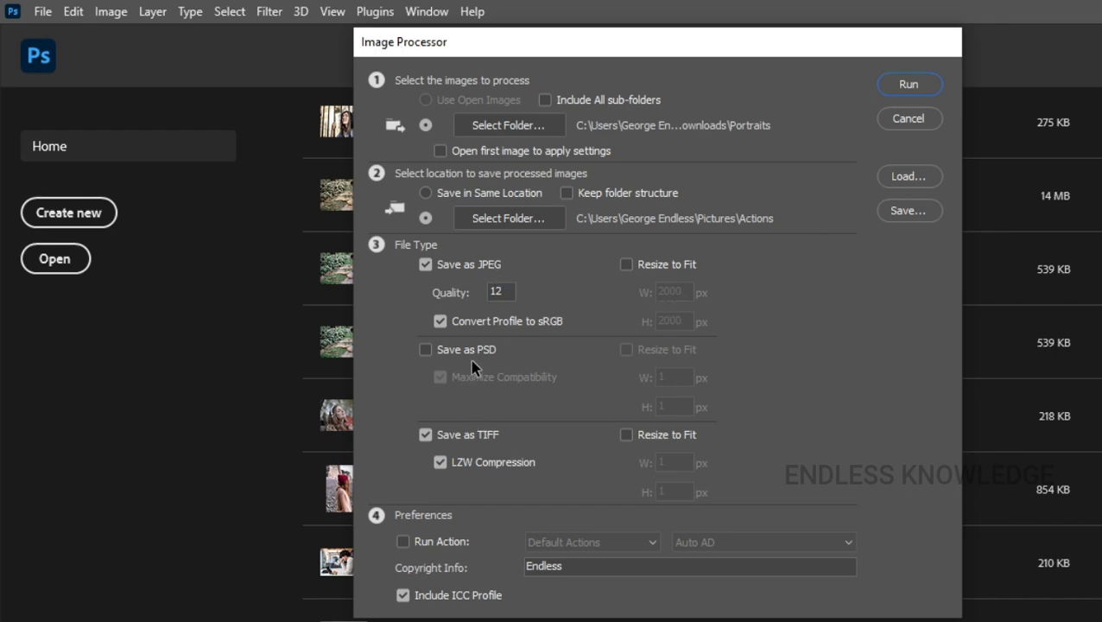
# - Enable Run Action for the batch and choose the Auto AD action from the Default Actions set
pyautogui.click(422, 548)
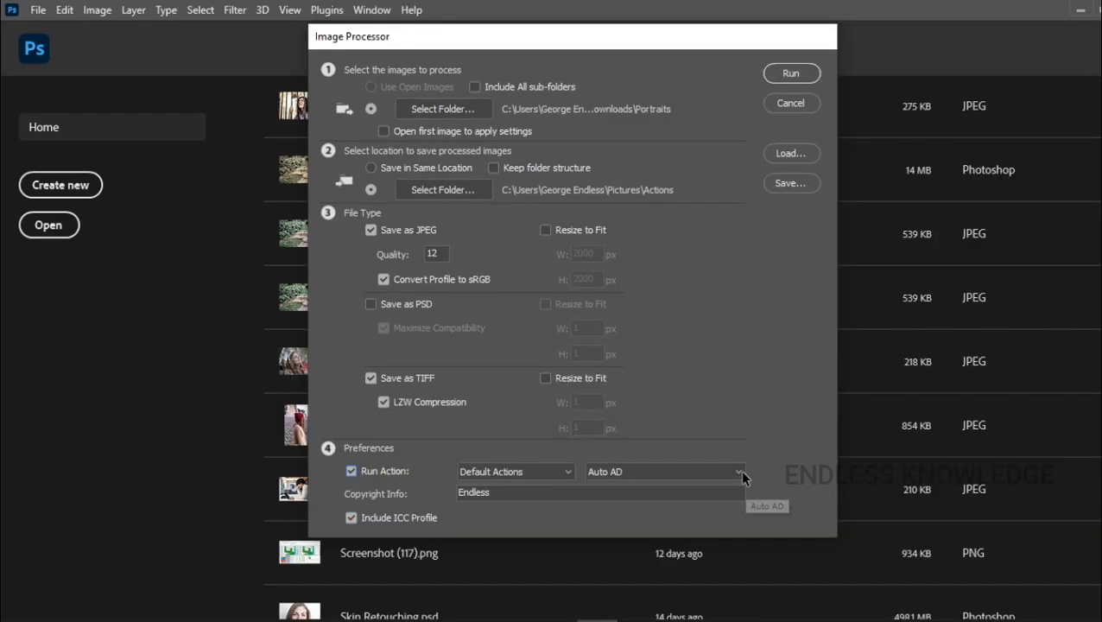
pyautogui.click(739, 472)
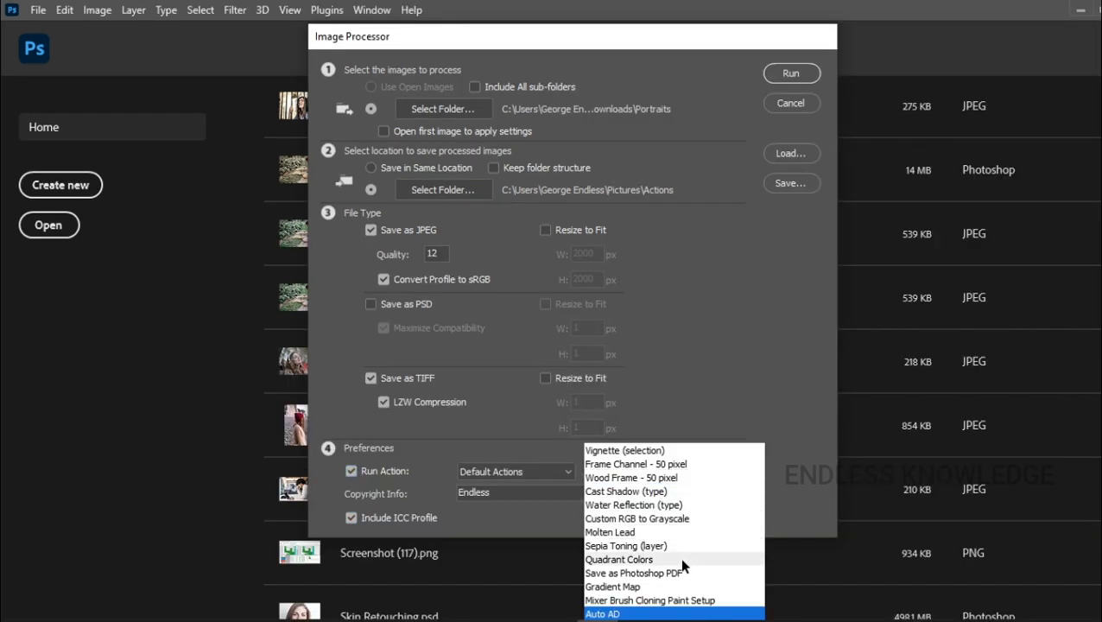
pyautogui.click(629, 614)
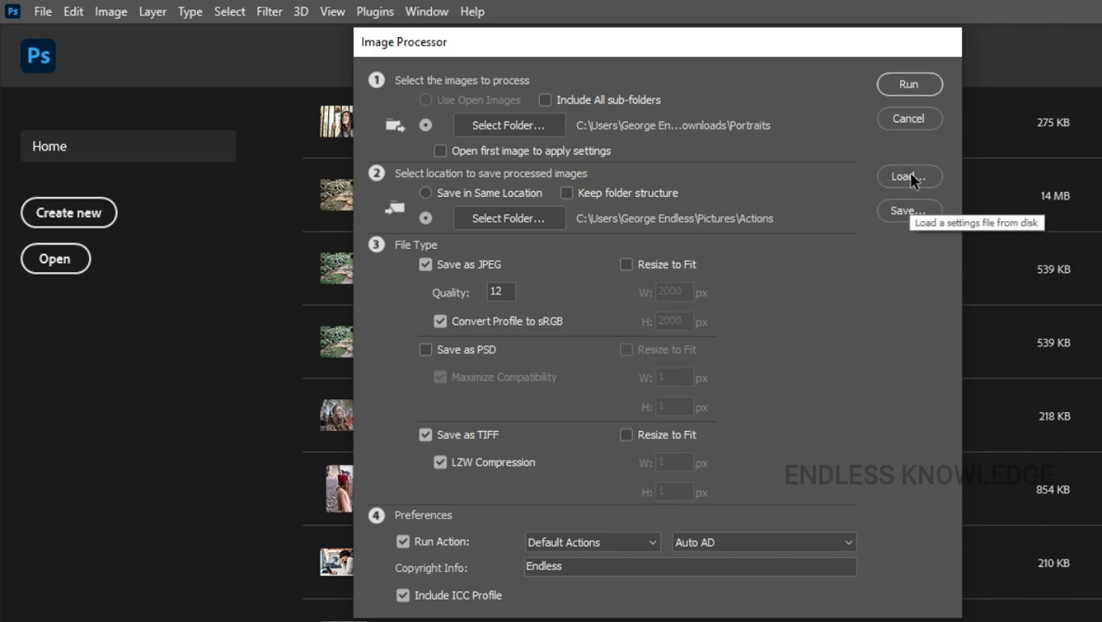
# - Save the Image Processor settings as an XML file named "IP Pro" in the Downloads folder
pyautogui.click(908, 211)
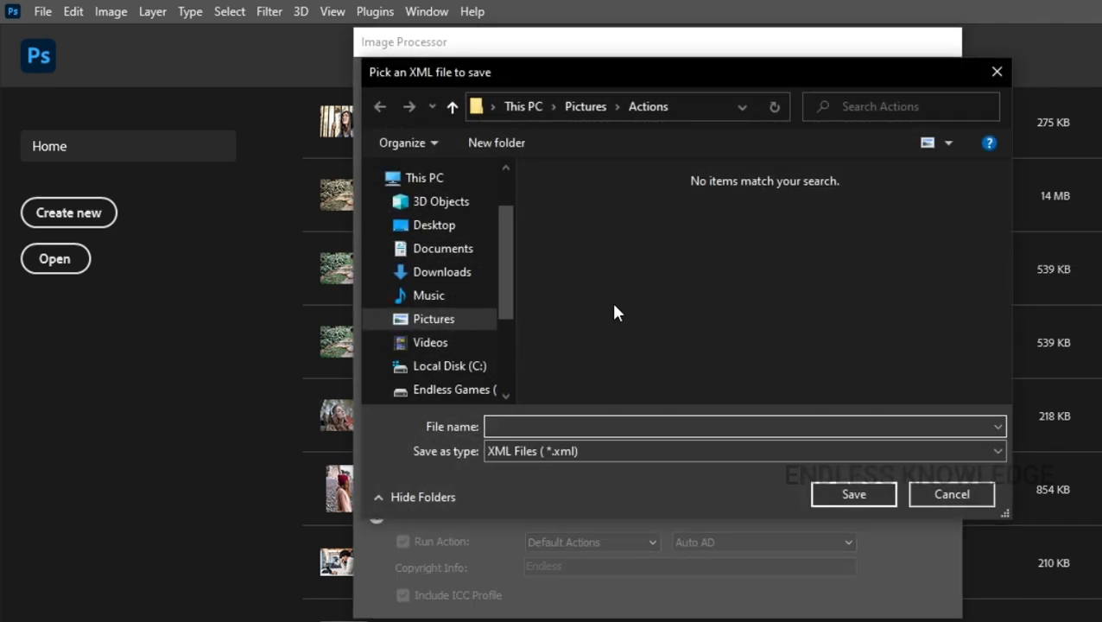
pyautogui.click(459, 318)
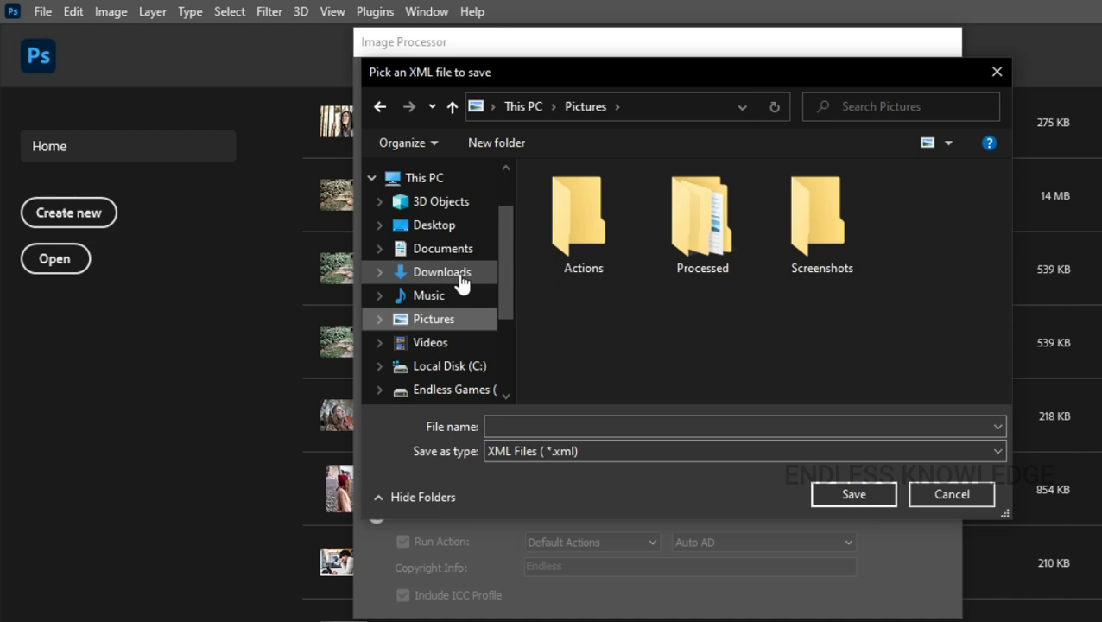
pyautogui.click(459, 275)
pyautogui.click(602, 424)
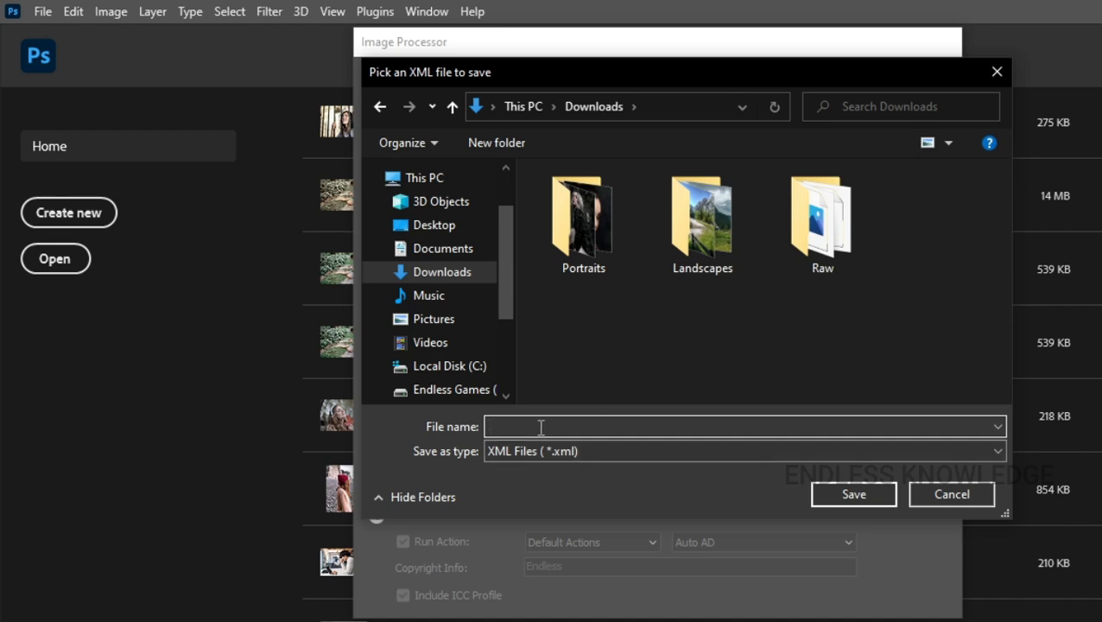
pyautogui.write('IP Pro')
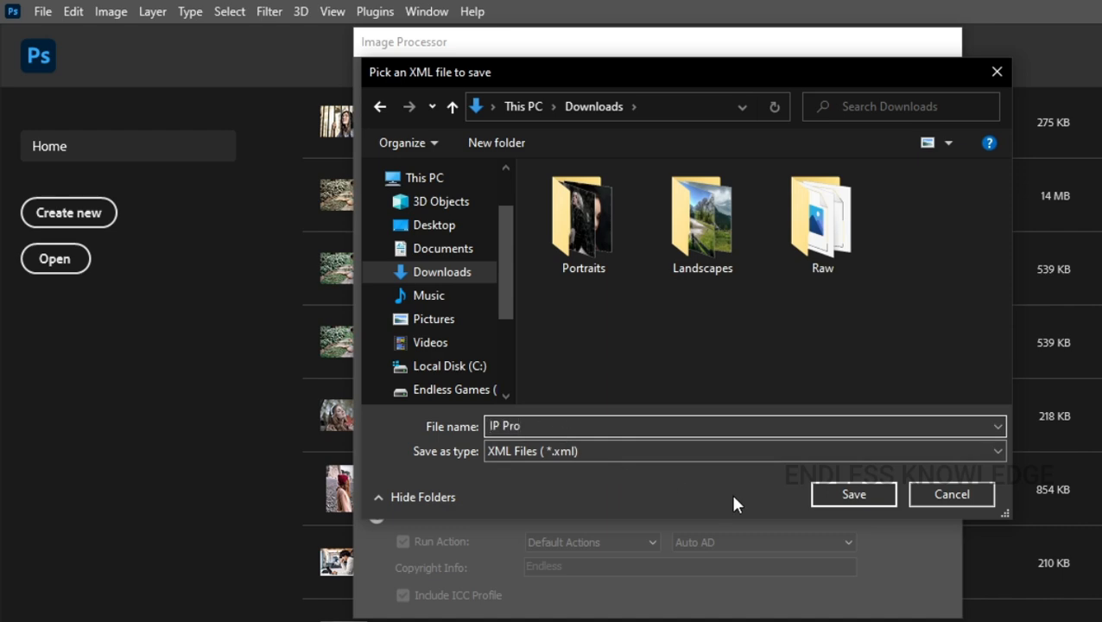
pyautogui.click(827, 491)
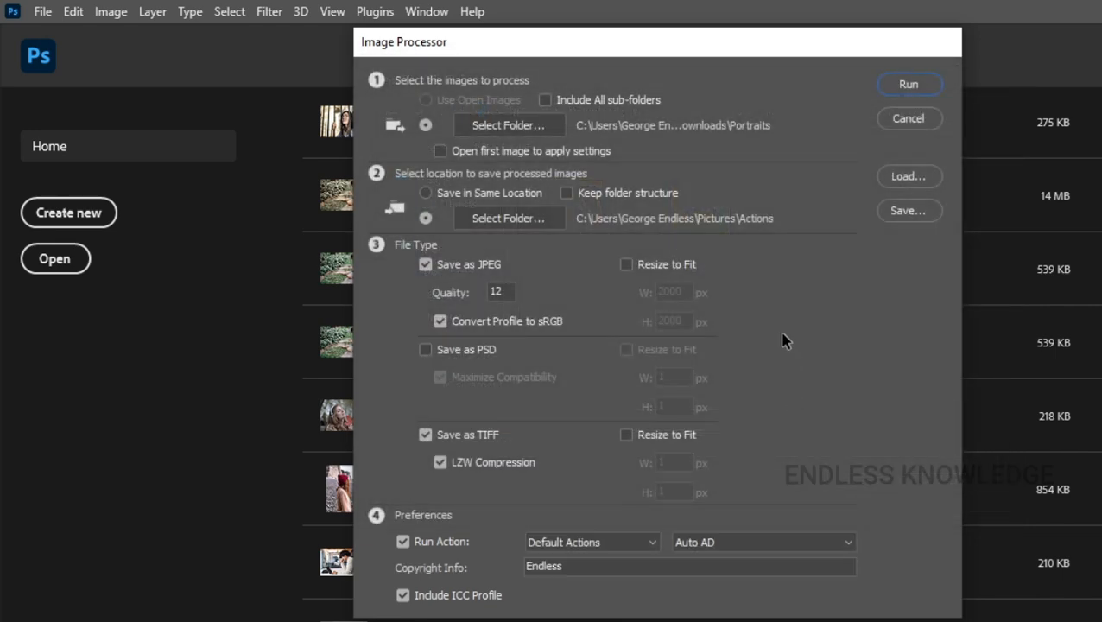
# - Load the saved settings file IP Pro.xml from Downloads and run the Image Processor on the portraits
pyautogui.click(906, 176)
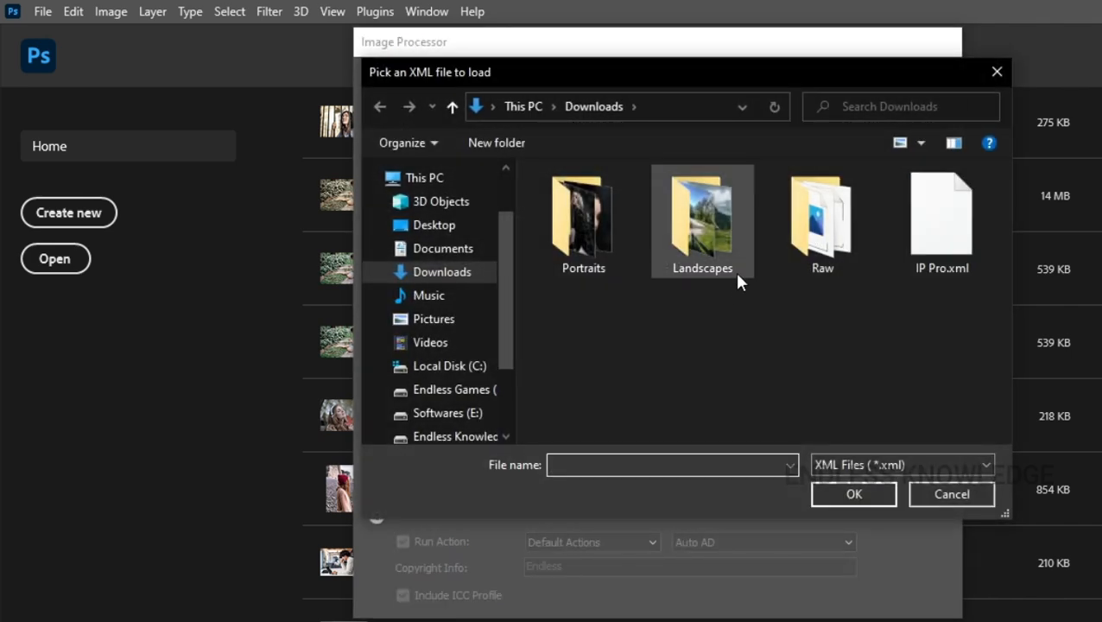
pyautogui.click(929, 223)
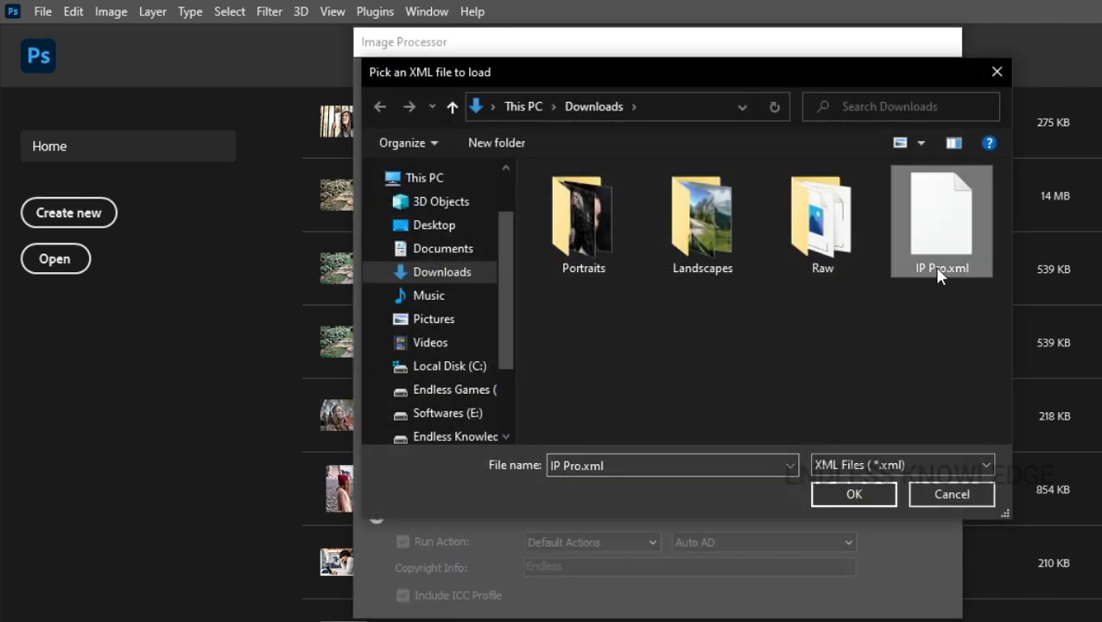
pyautogui.click(855, 494)
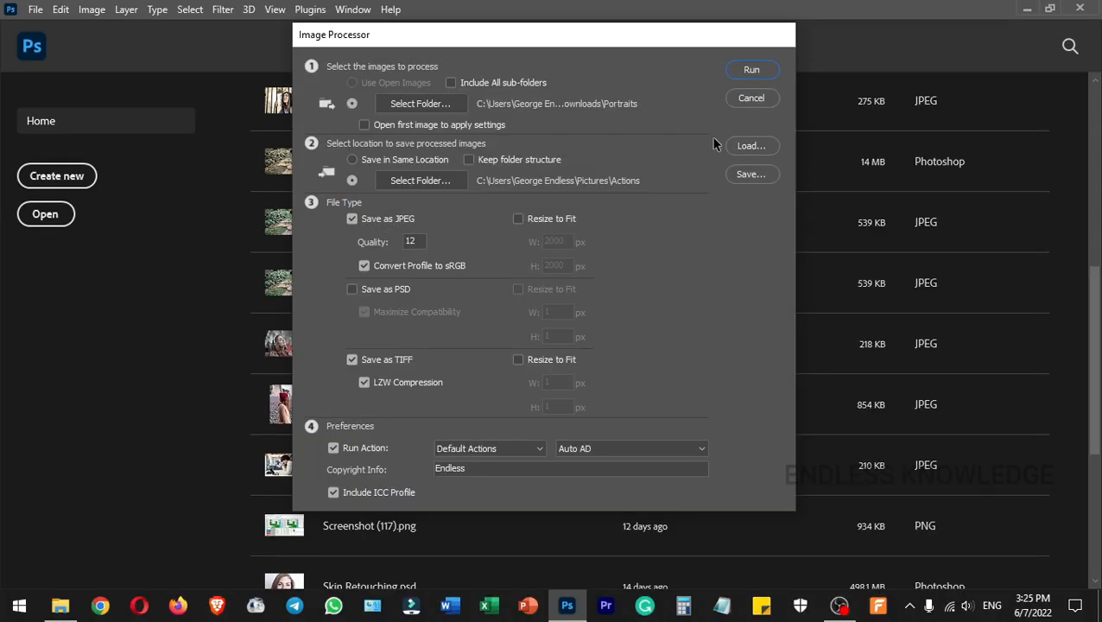
pyautogui.click(749, 71)
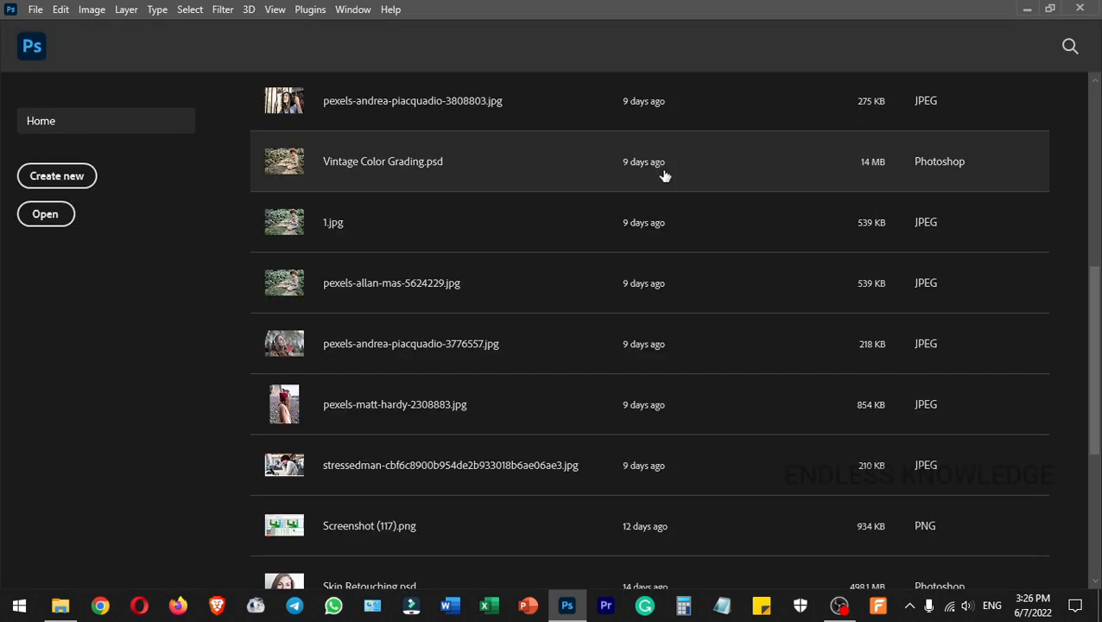
# - Switch to File Explorer, open the first original portrait in Photos and arrange its window side by side with the folder window
pyautogui.click(61, 604)
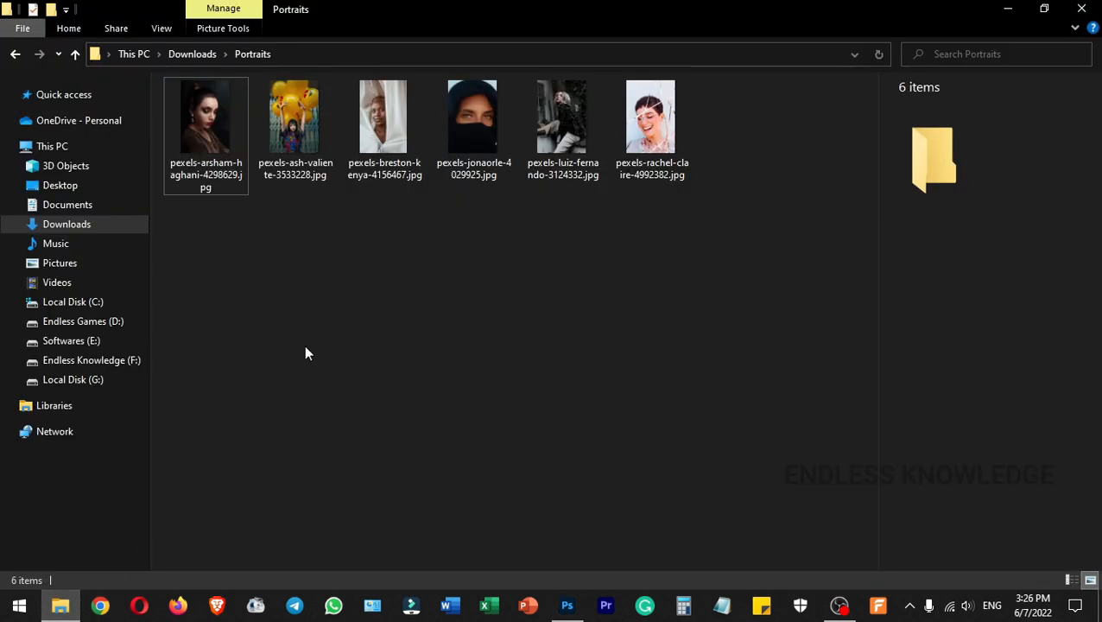
pyautogui.doubleClick(217, 121)
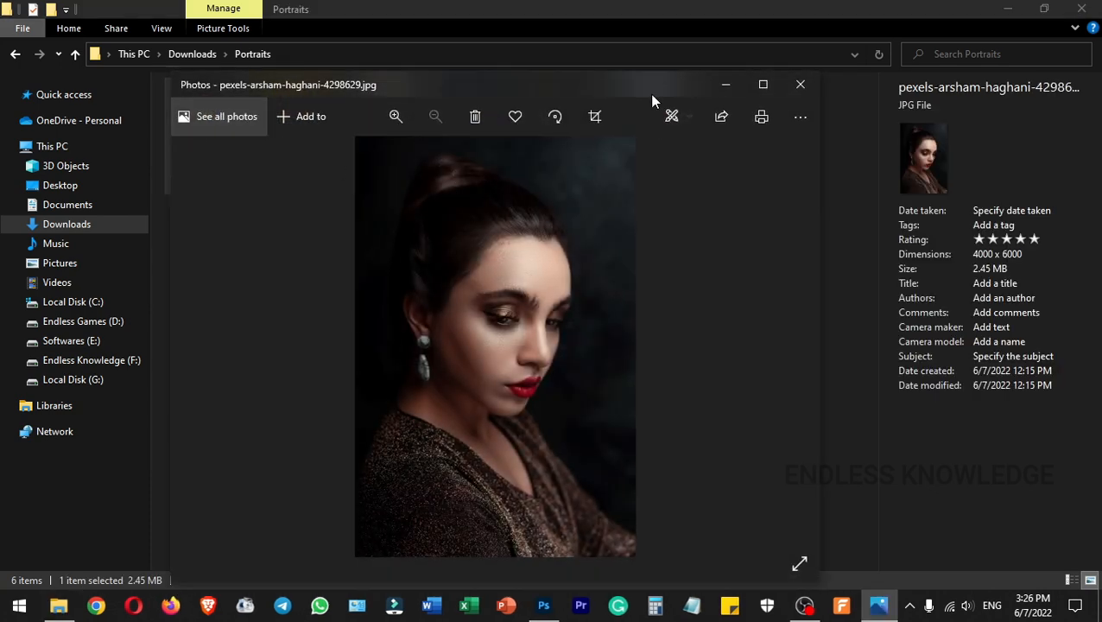
pyautogui.moveTo(652, 96); pyautogui.dragTo(1, 97)
pyautogui.click(685, 225)
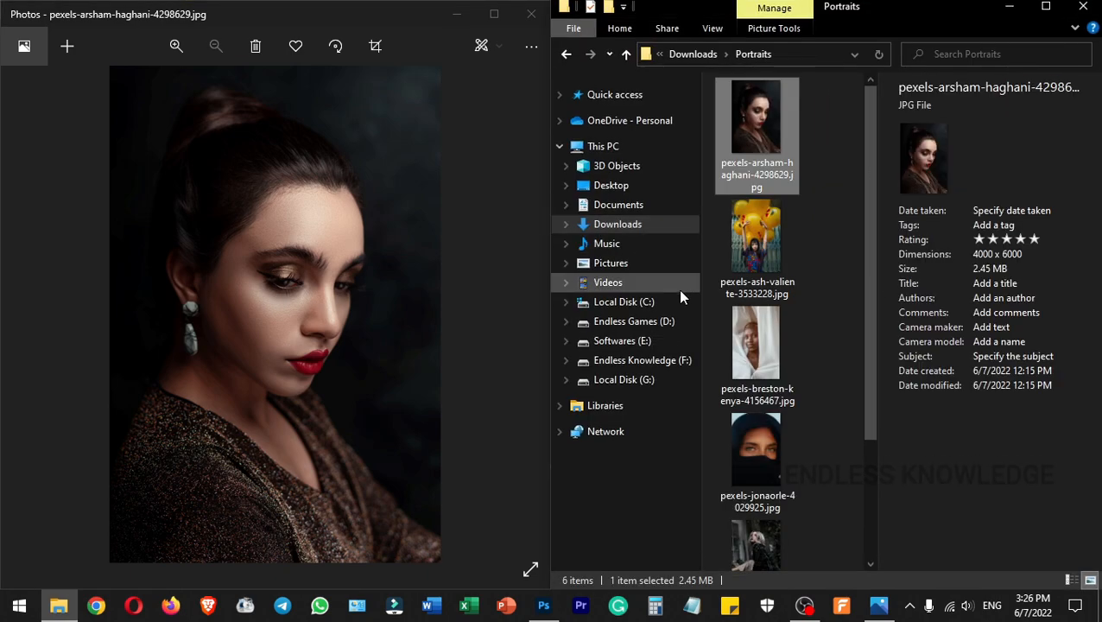
# - Open the first processed portrait from the JPEG folder in Pictures > Actions and place it beside the original
pyautogui.click(631, 264)
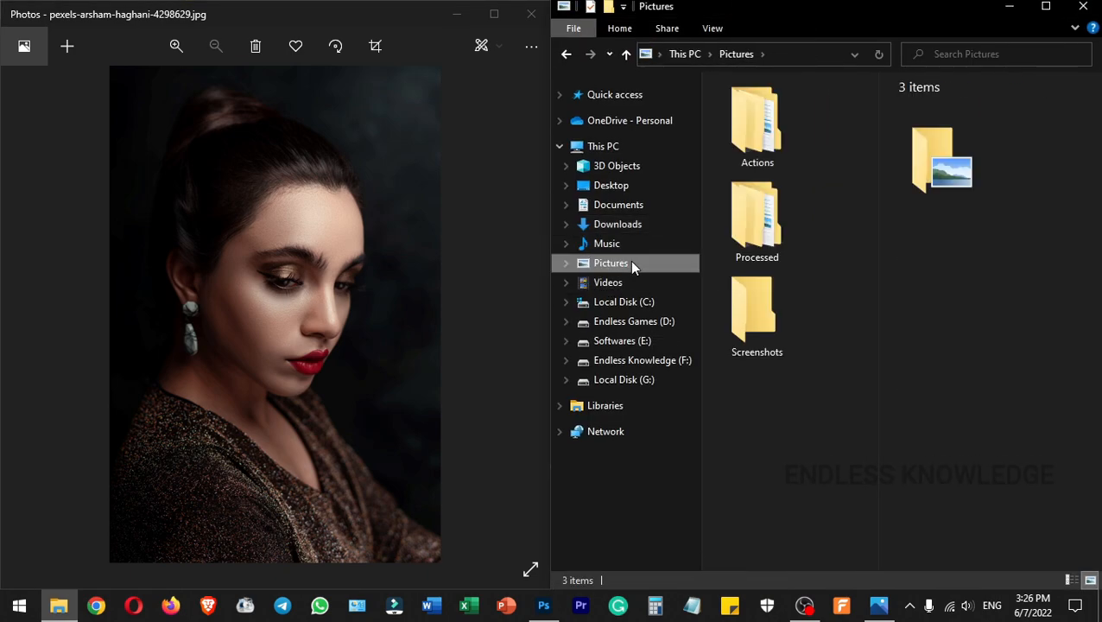
pyautogui.doubleClick(757, 128)
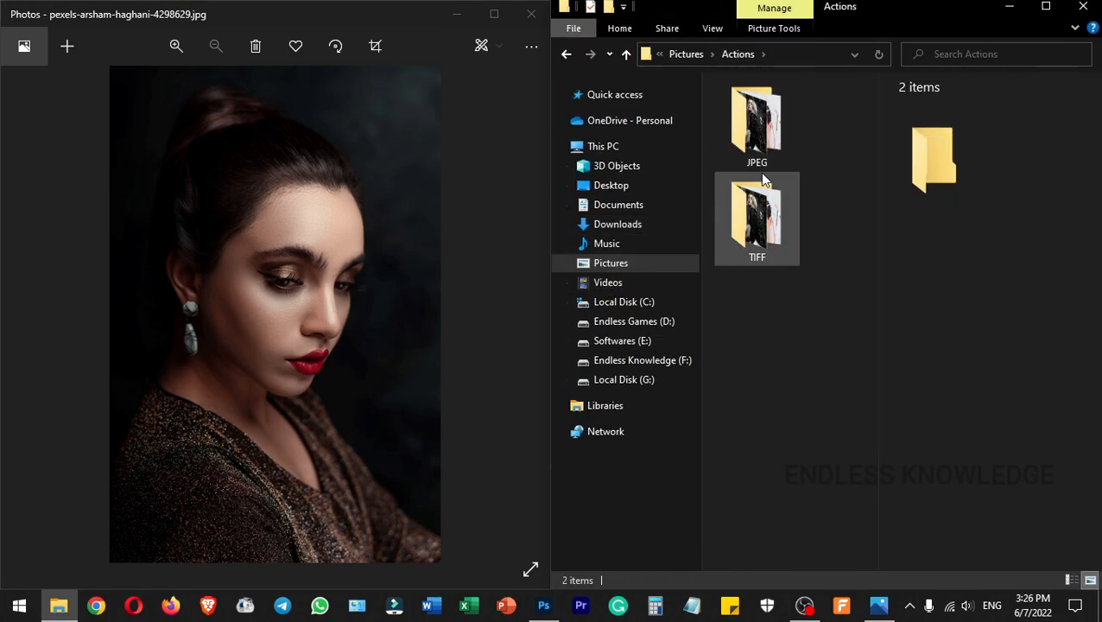
pyautogui.click(747, 123)
pyautogui.click(746, 231)
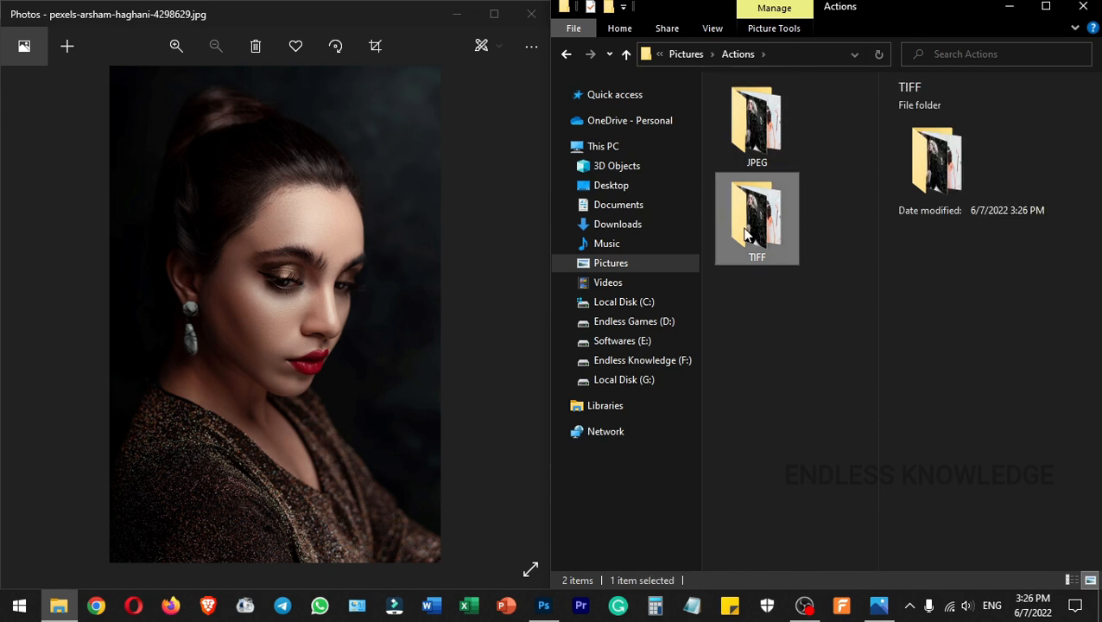
pyautogui.click(768, 144)
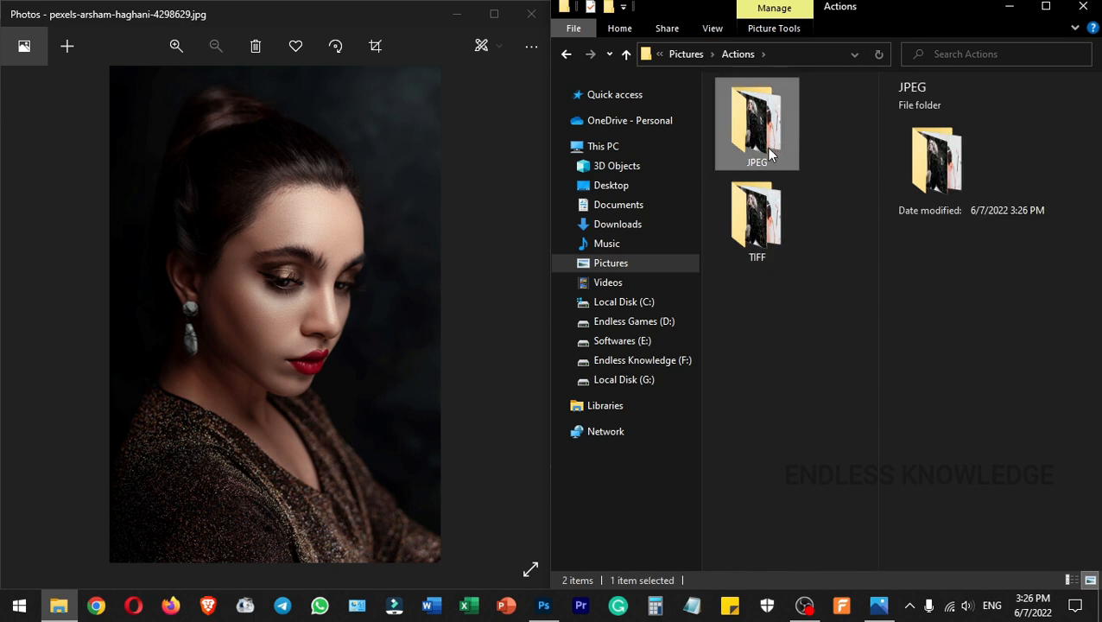
pyautogui.click(769, 222)
pyautogui.doubleClick(765, 129)
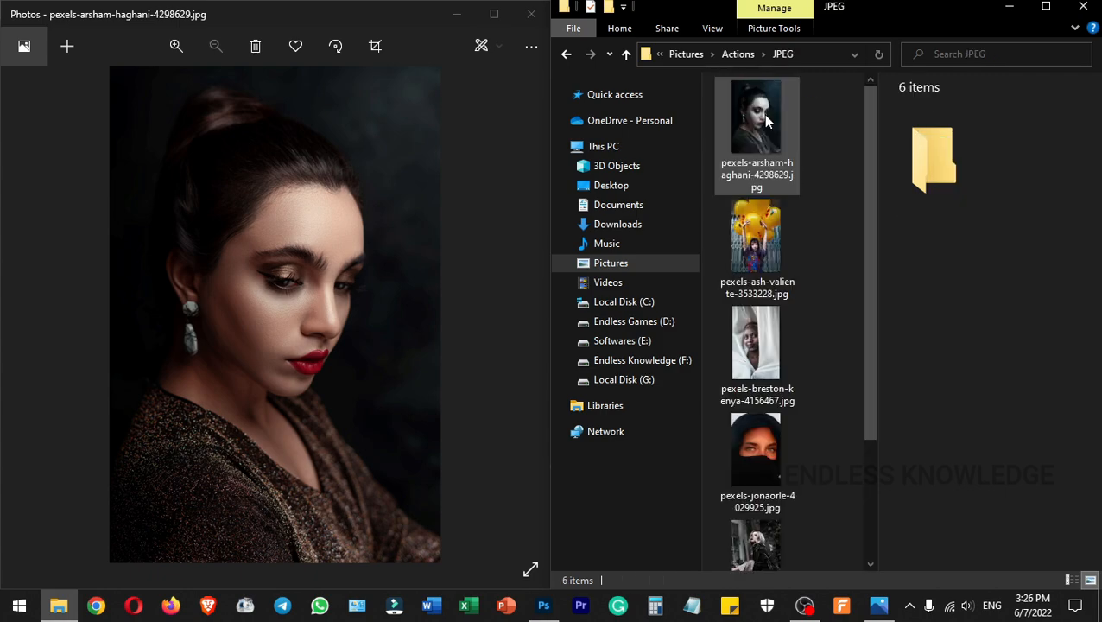
pyautogui.click(768, 134)
pyautogui.doubleClick(767, 134)
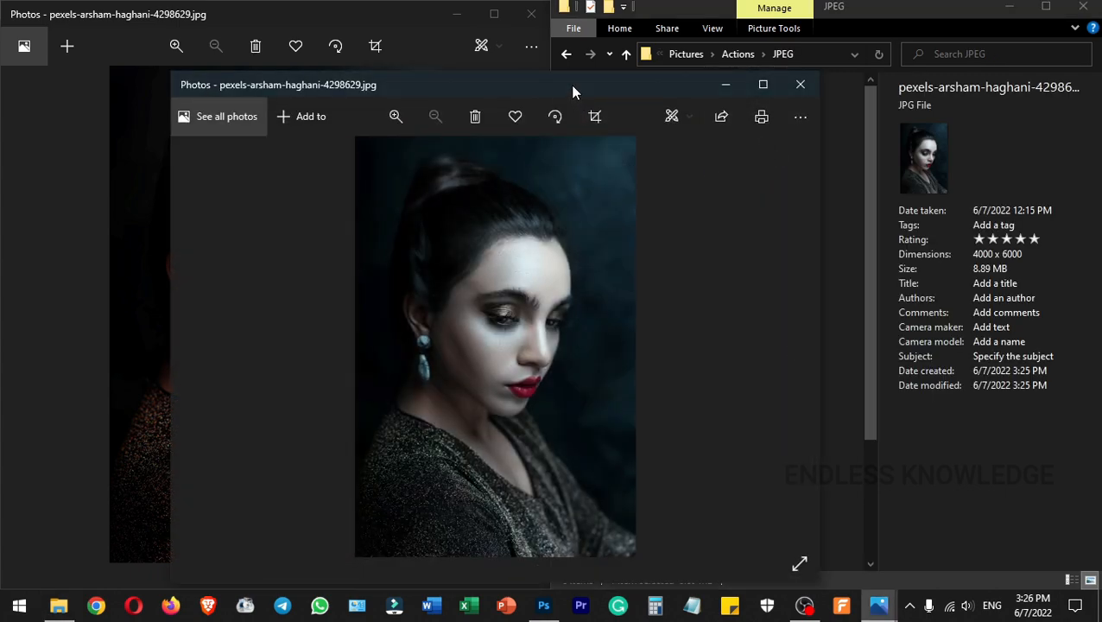
pyautogui.moveTo(570, 85); pyautogui.dragTo(1098, 130)
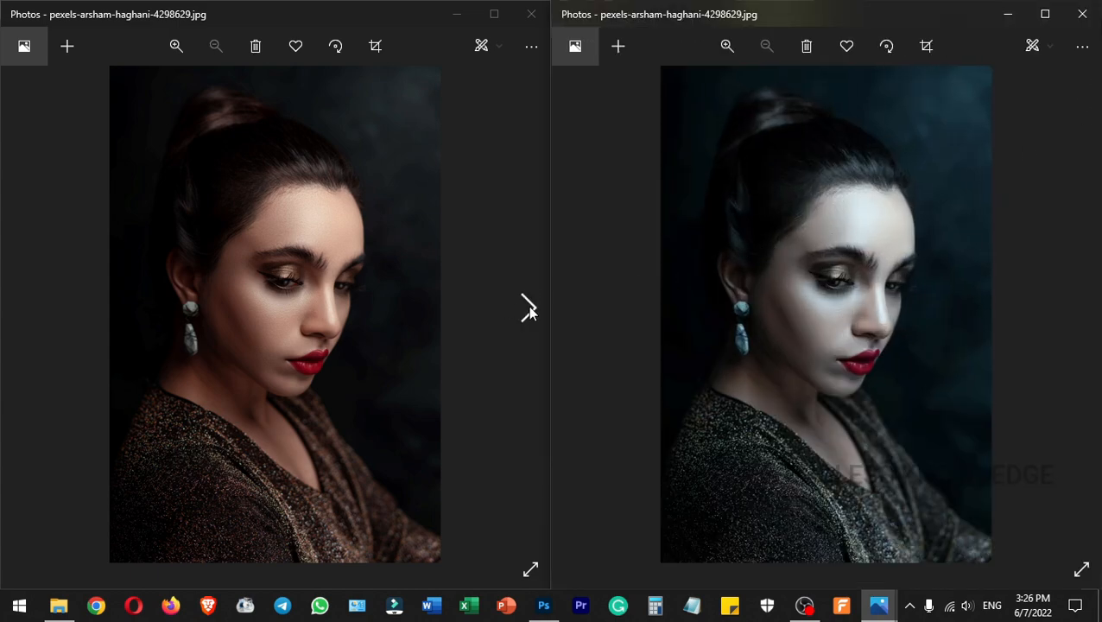
# - Advance both photo viewers in parallel through the next four portraits to compare the originals with their processed versions
pyautogui.click(528, 307)
pyautogui.click(1075, 308)
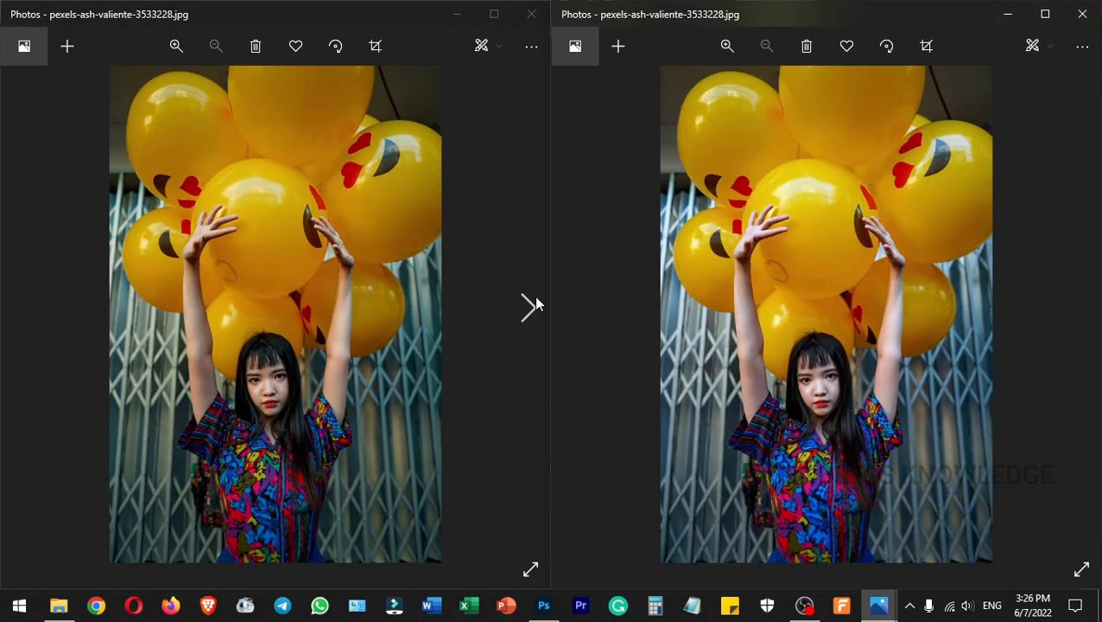
pyautogui.click(528, 307)
pyautogui.click(1071, 309)
pyautogui.click(528, 308)
pyautogui.click(1076, 307)
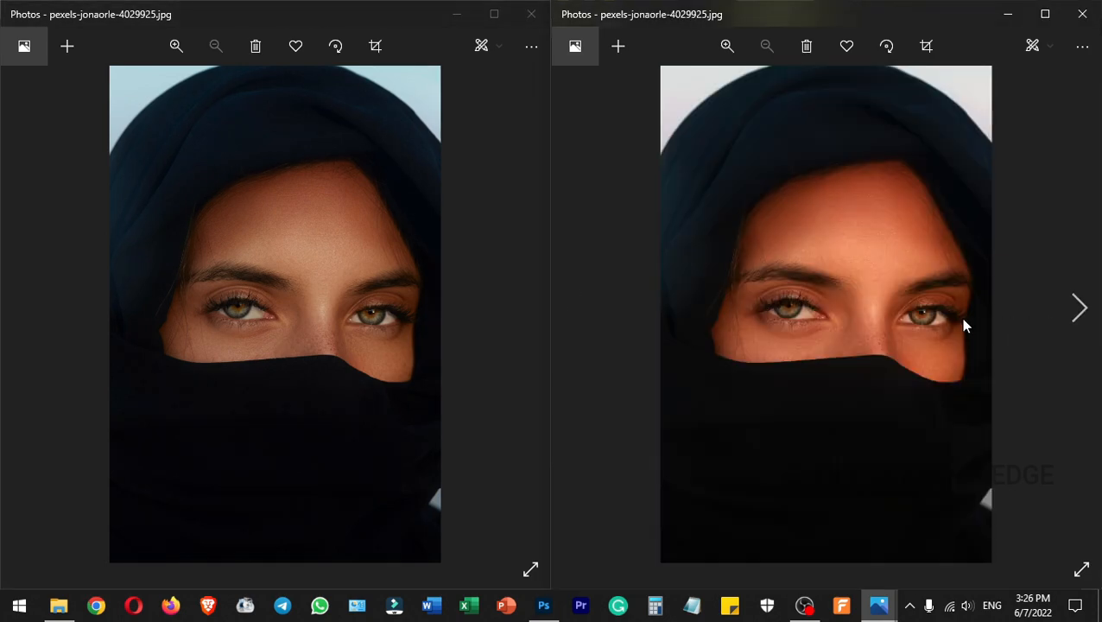
pyautogui.click(526, 307)
pyautogui.click(1070, 311)
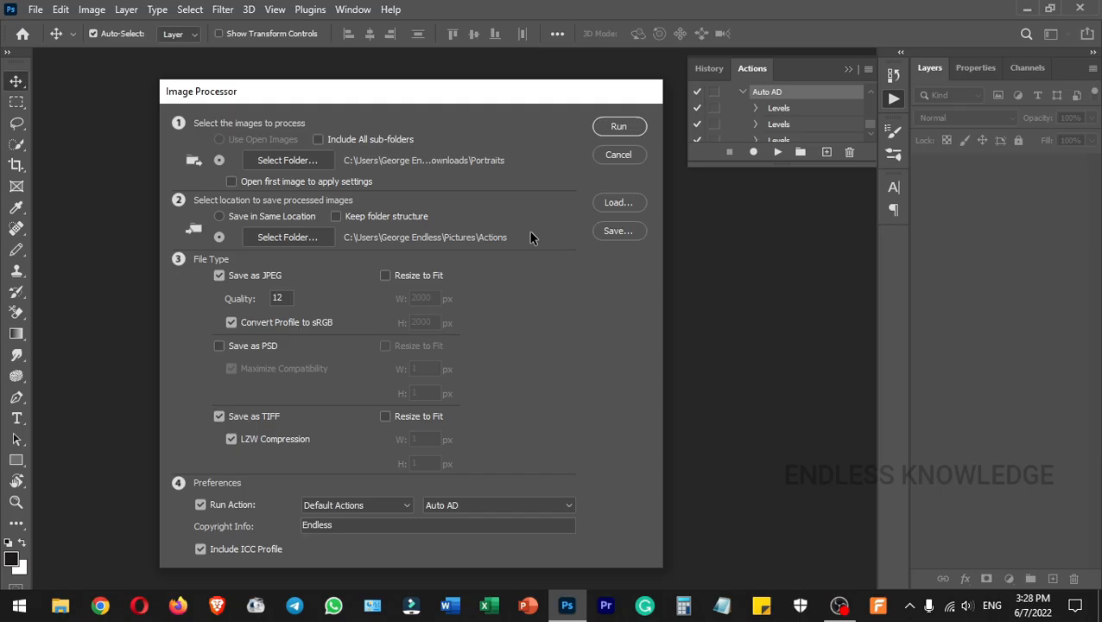